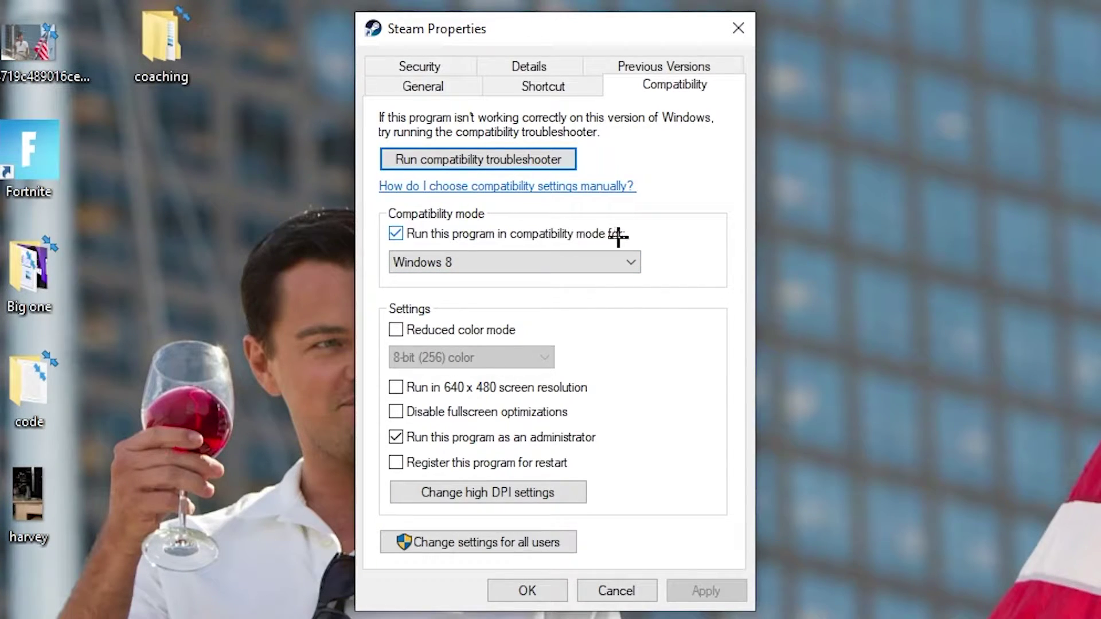
- Confirm the Steam shortcut's compatibility settings with Windows 8 mode and running as administrator
left_click(616, 256)
left_click(668, 243)
left_click(537, 589)
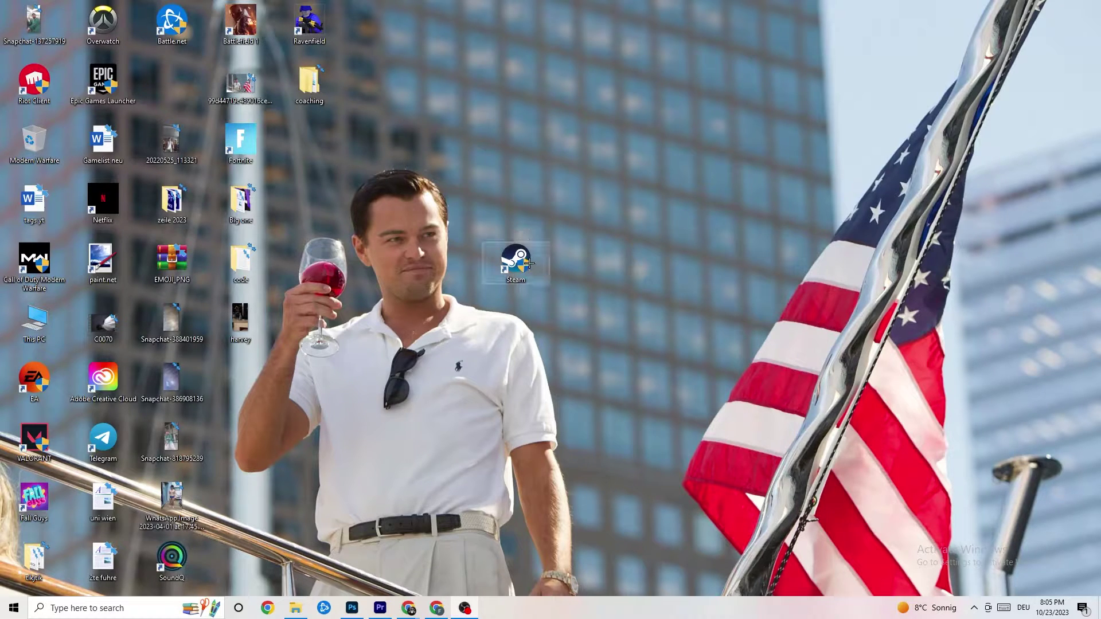
left_click_drag(525, 263, 525, 146)
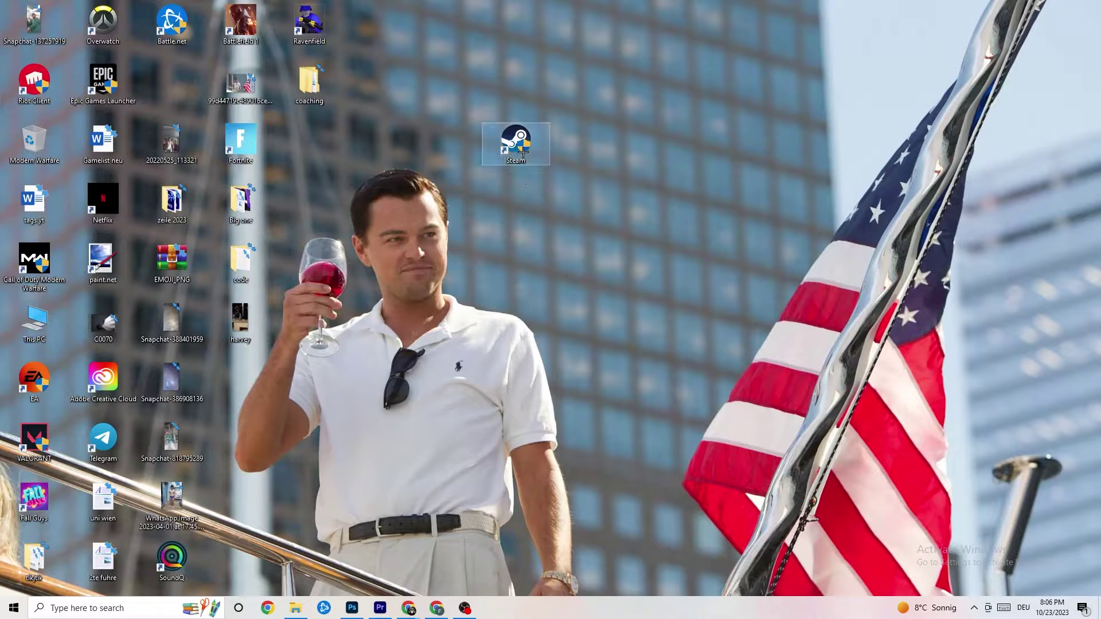
left_click_drag(519, 147, 500, 203)
left_click(478, 155)
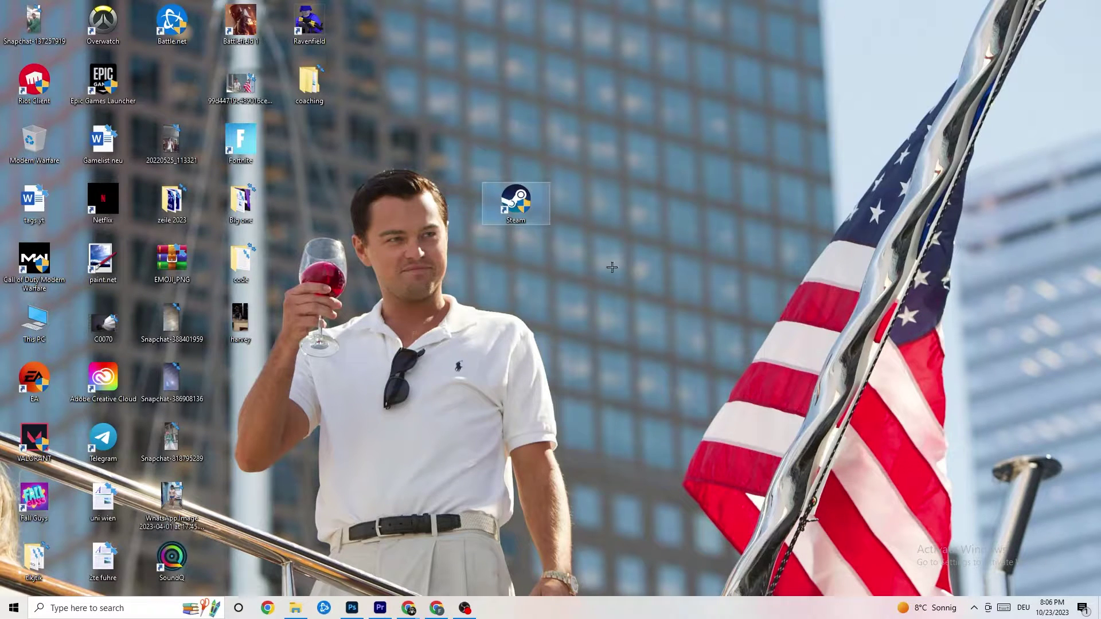
- Reopen the Steam shortcut's properties, view its compatibility settings and close them
right_click(519, 211)
left_click(576, 516)
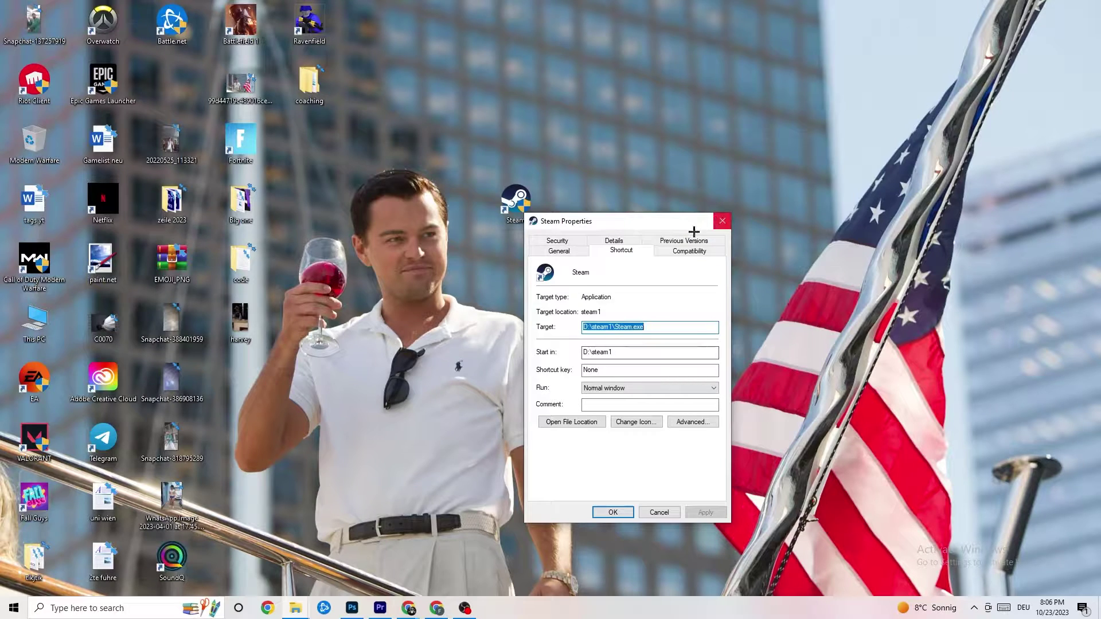
left_click(690, 251)
left_click(722, 221)
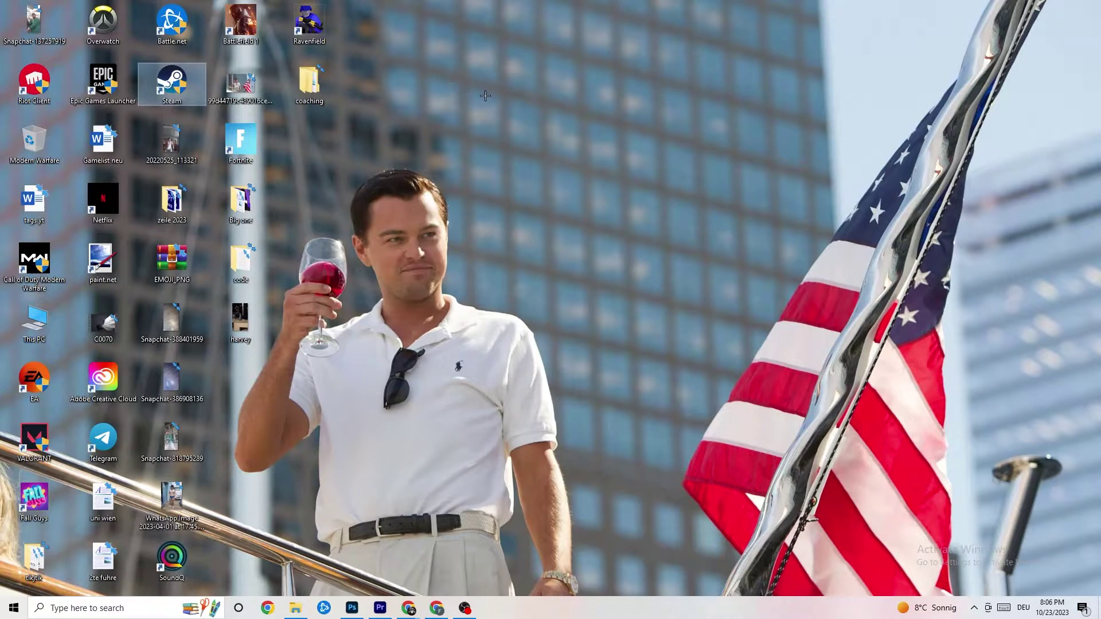
left_click(534, 112)
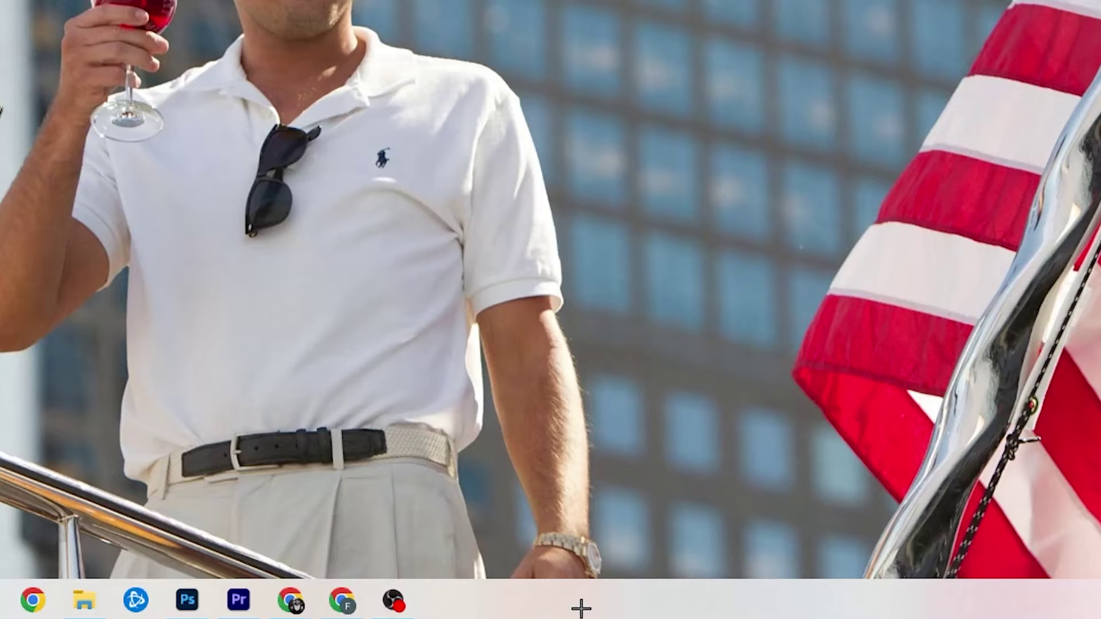
- Open Task Manager and maximize its window
right_click(468, 607)
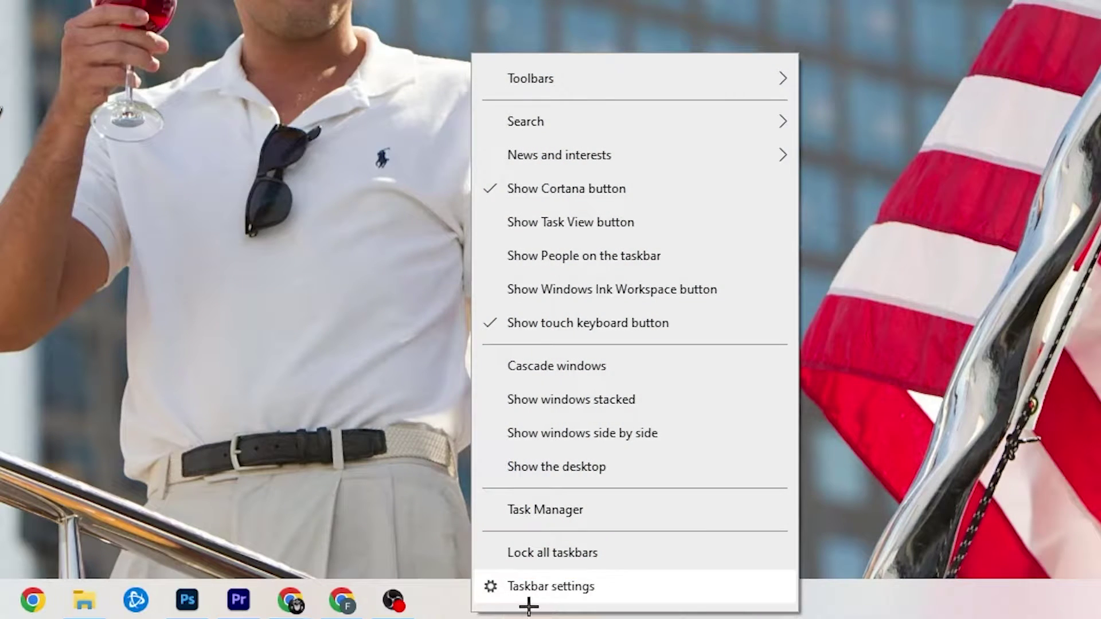
left_click(572, 516)
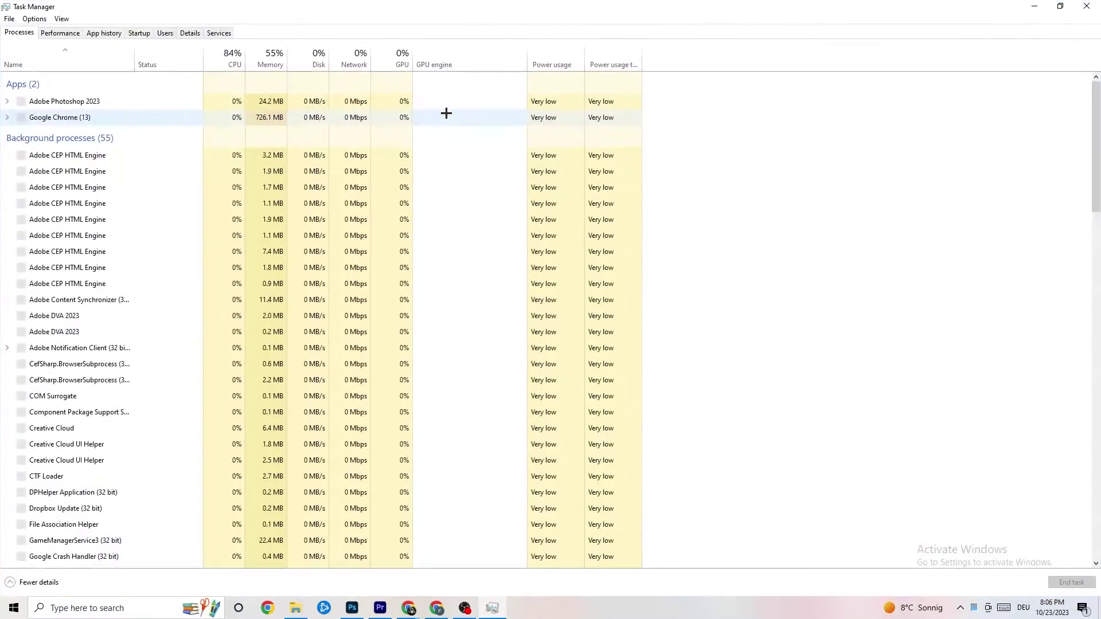
left_click_drag(445, 110, 473, 51)
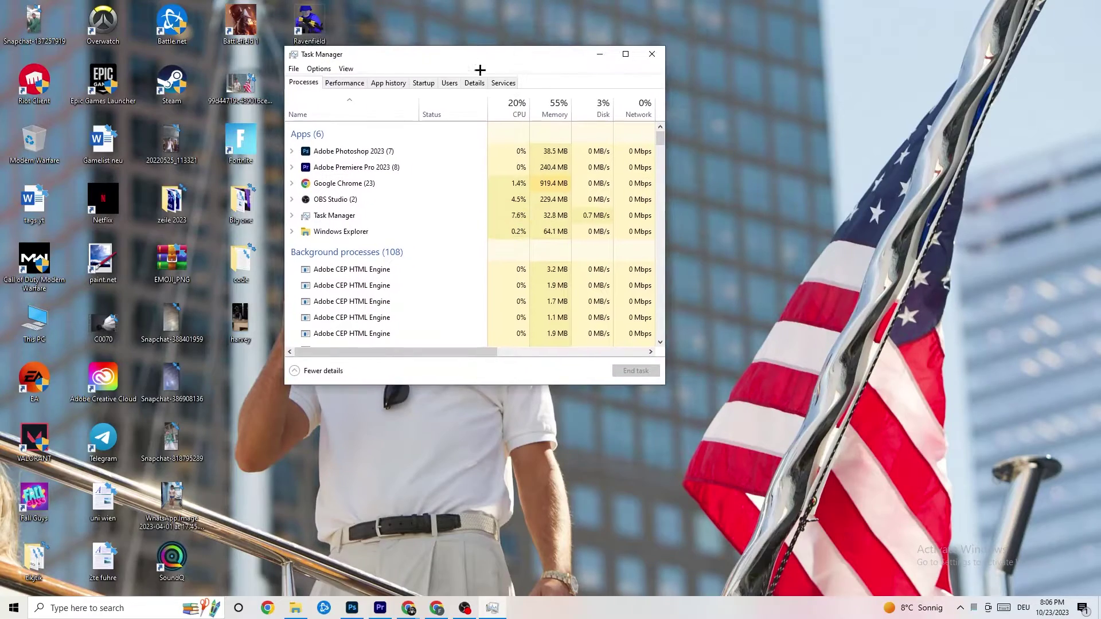
left_click(627, 57)
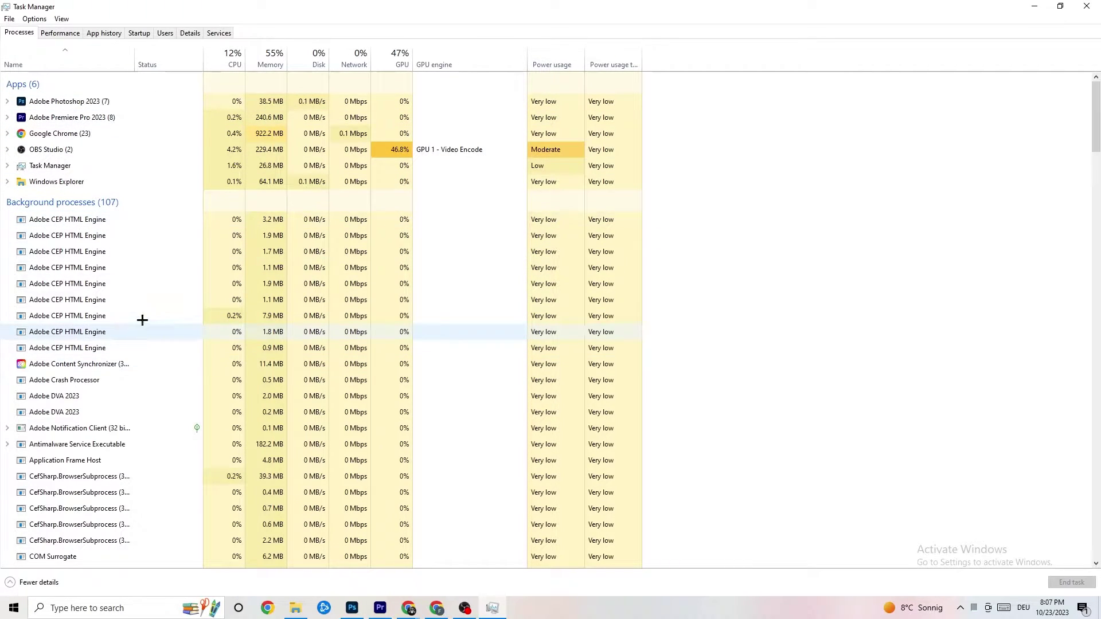
- Look through the running processes and end the Adobe Photoshop 2023 task
scroll(143, 315, "down", 4)
scroll(146, 301, "down", 12)
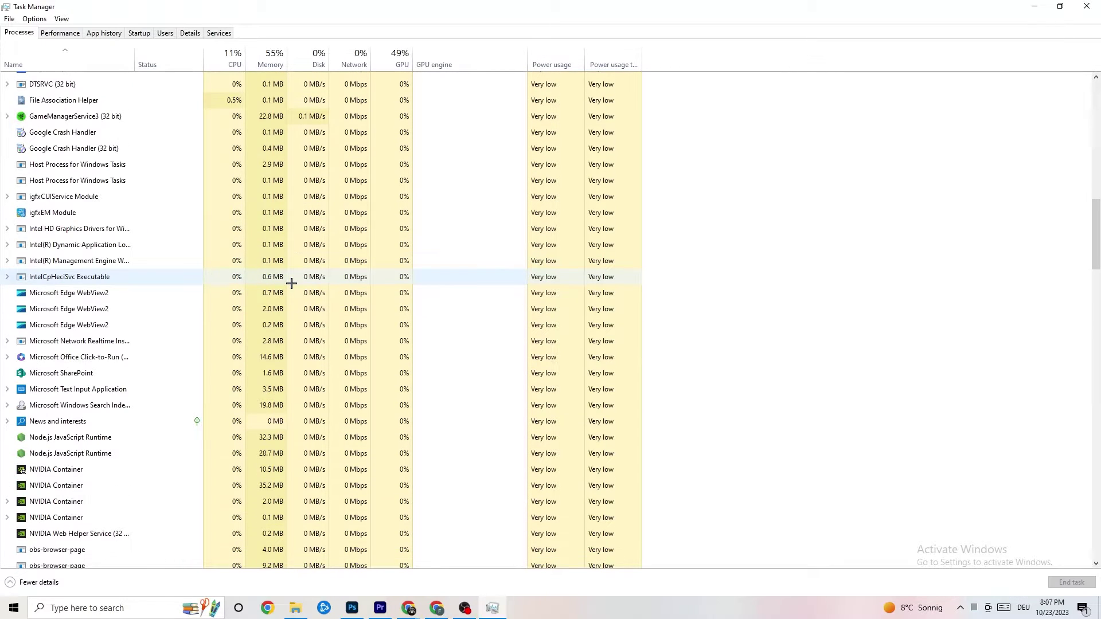
scroll(302, 281, "up", 16)
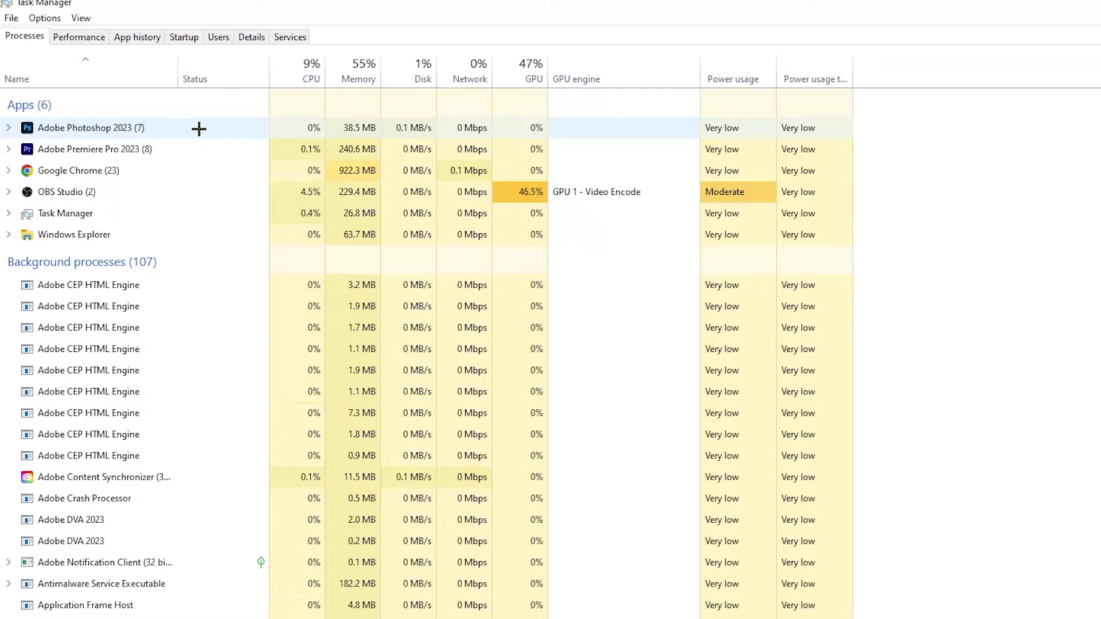
right_click(394, 133)
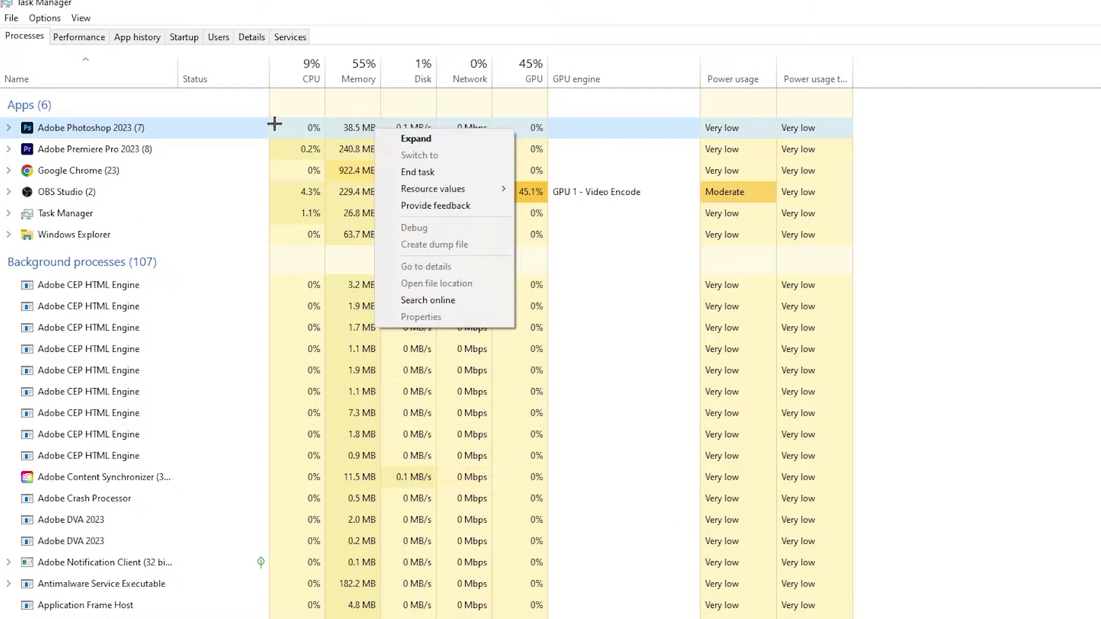
right_click(200, 134)
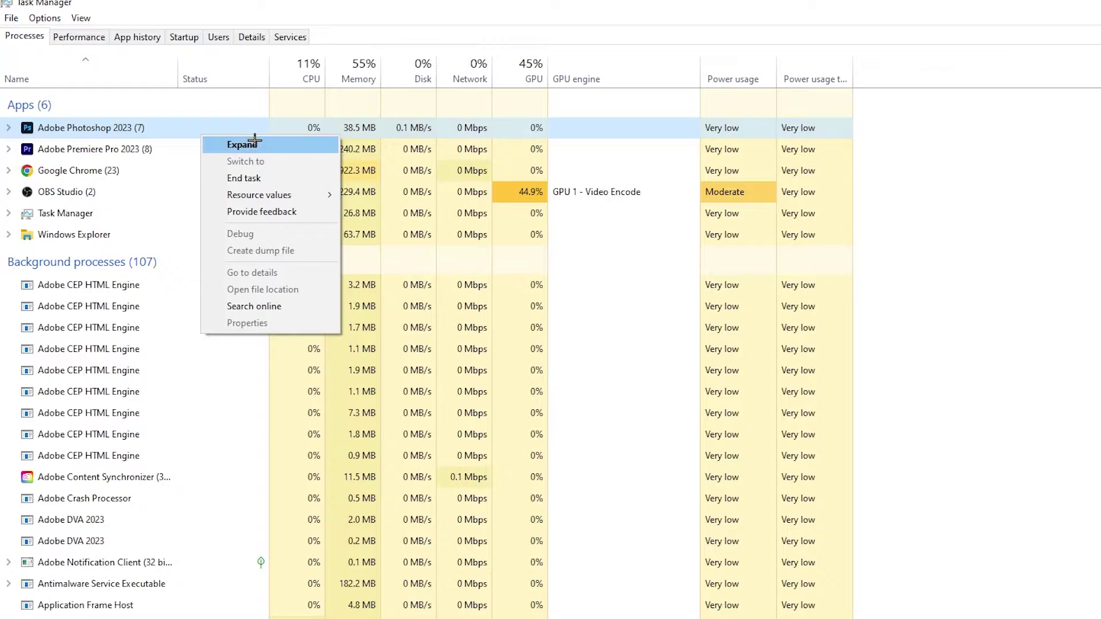
left_click(289, 177)
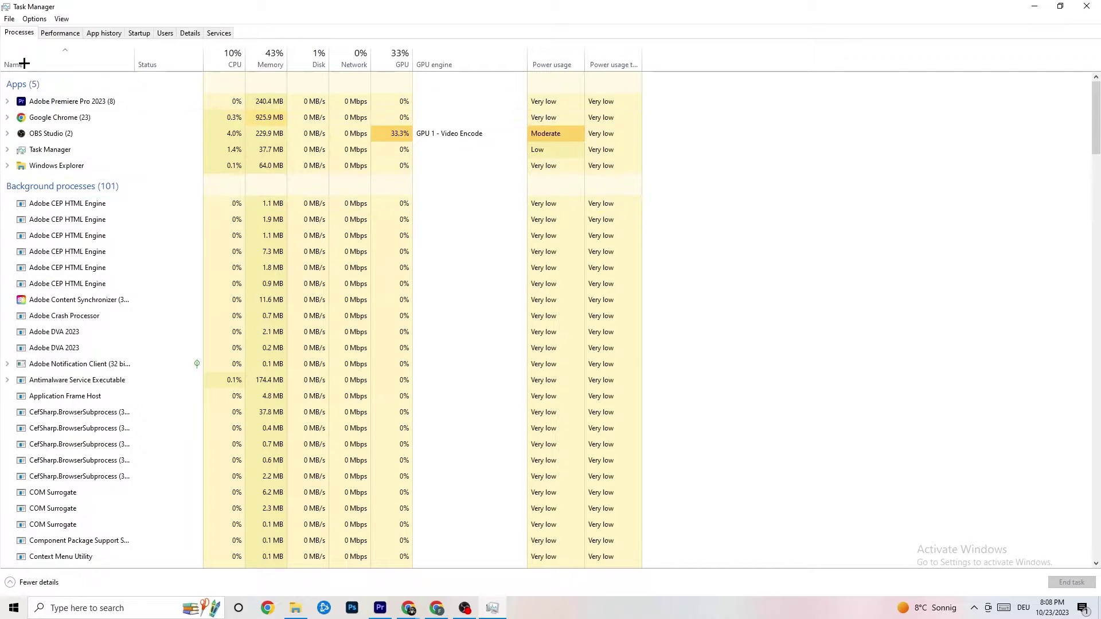
- View the priority options of the Adobe Premiere Pro process in the detailed process list
left_click(191, 32)
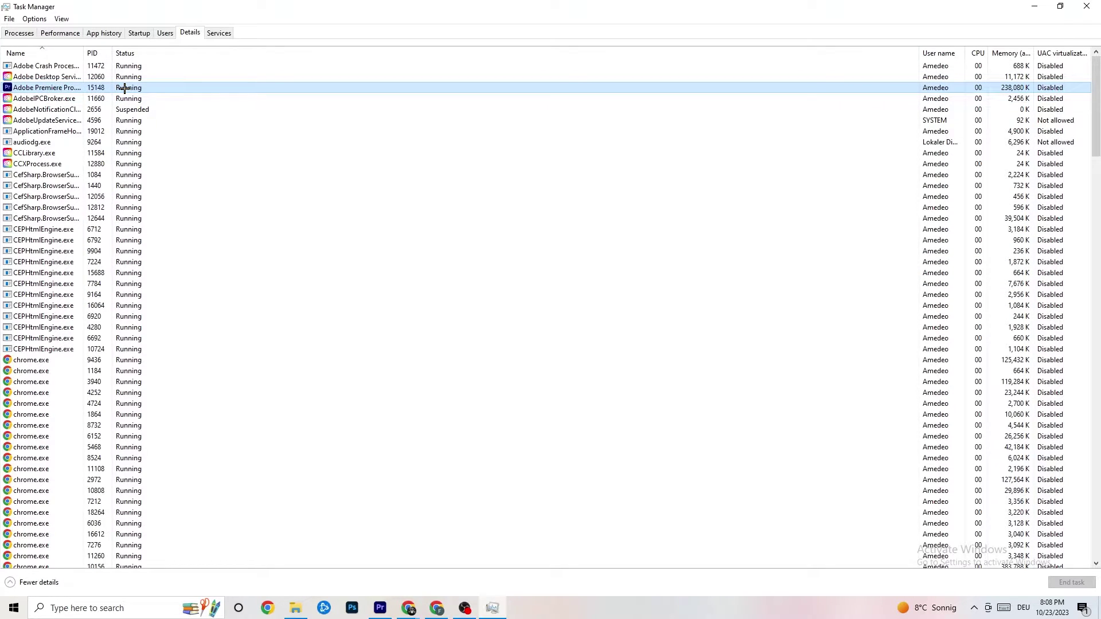
right_click(125, 88)
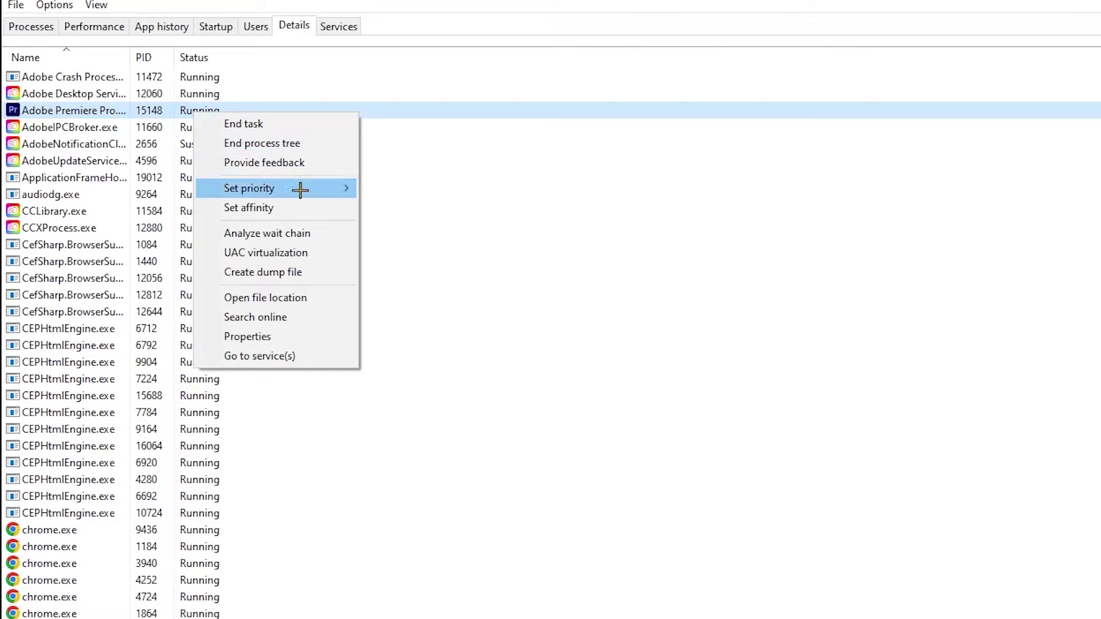
mouse_move(300, 190)
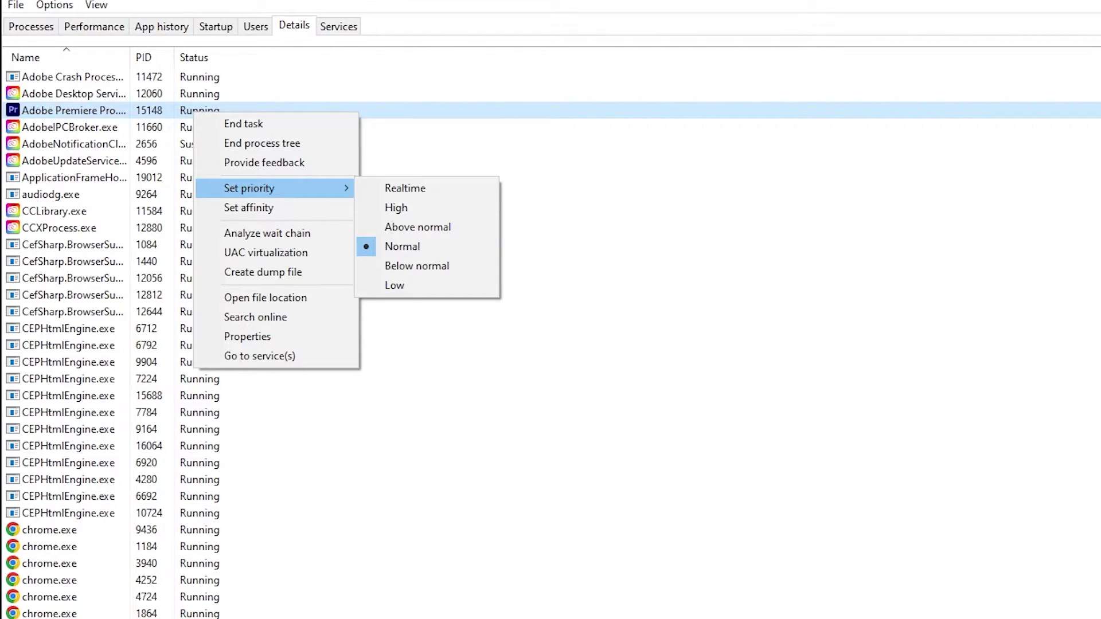
left_click(405, 79)
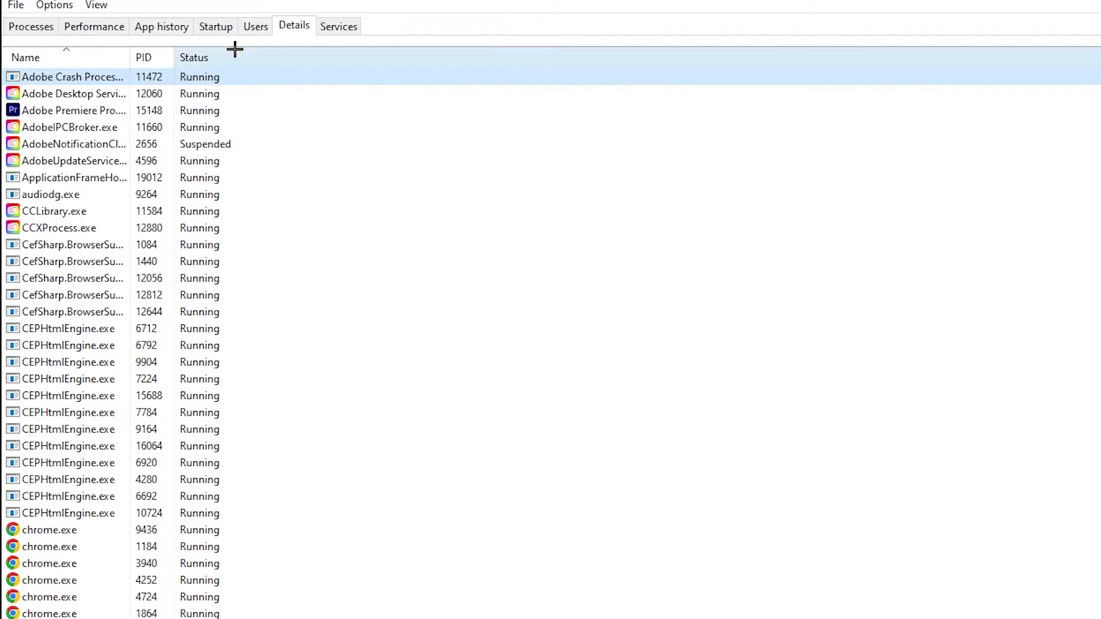
- Review the startup apps and the actions offered for Adobe Updater Startup Utility, and close Task Manager
left_click(219, 27)
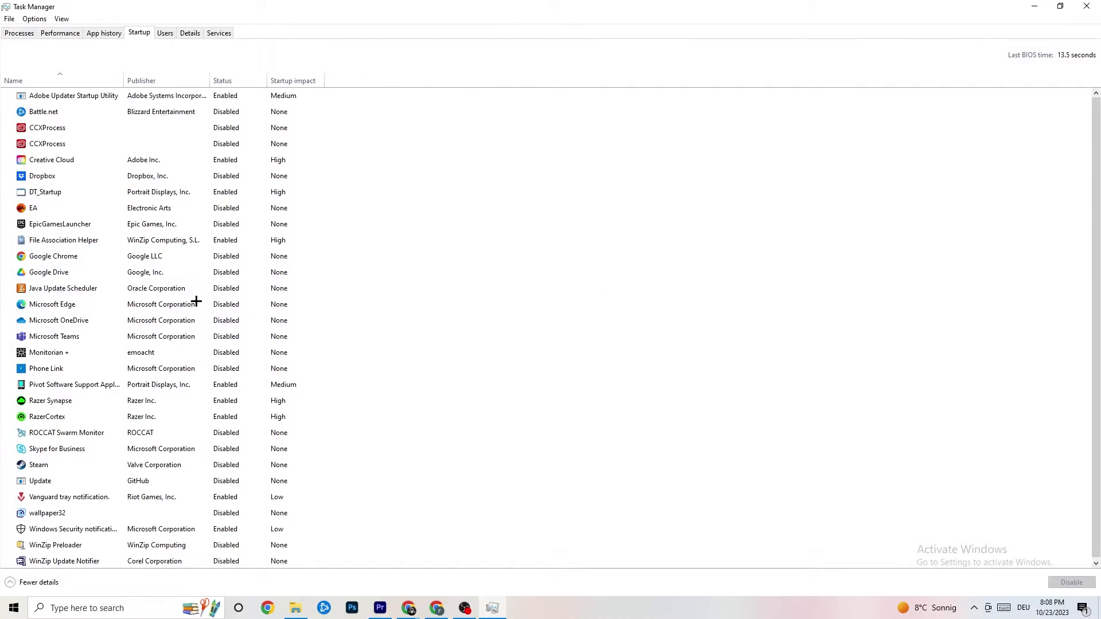
left_click(234, 99)
right_click(236, 99)
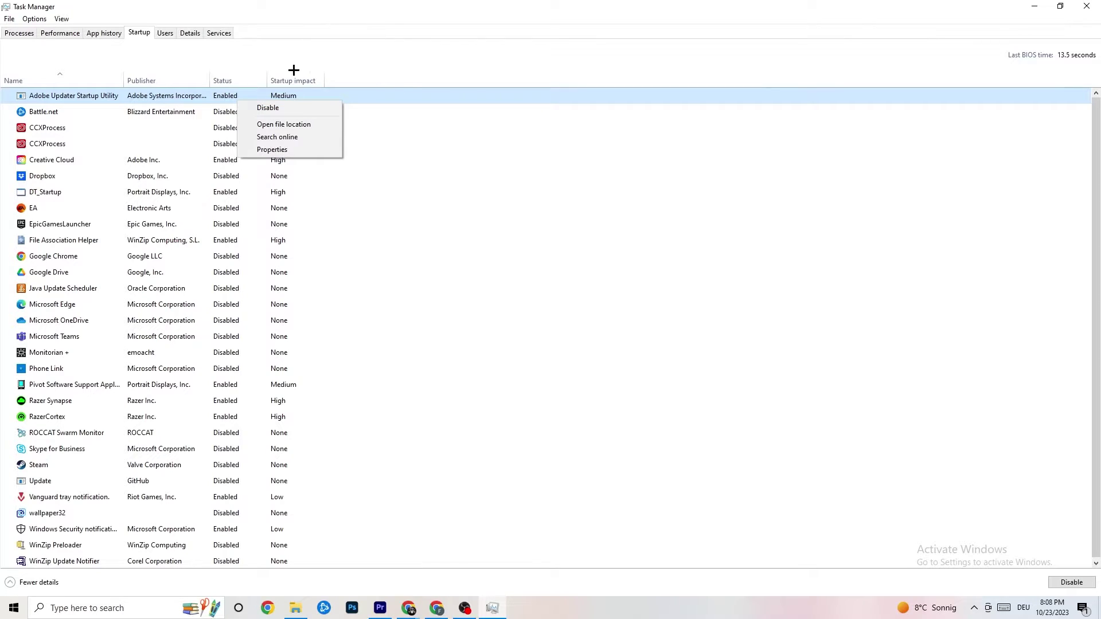
left_click(413, 2)
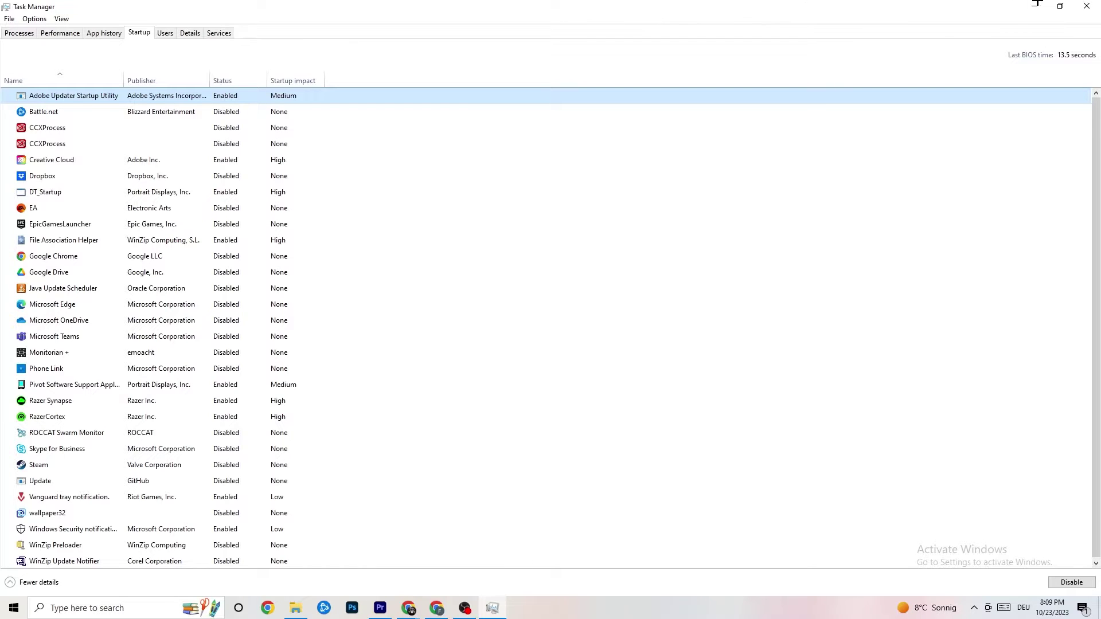
left_click(1087, 6)
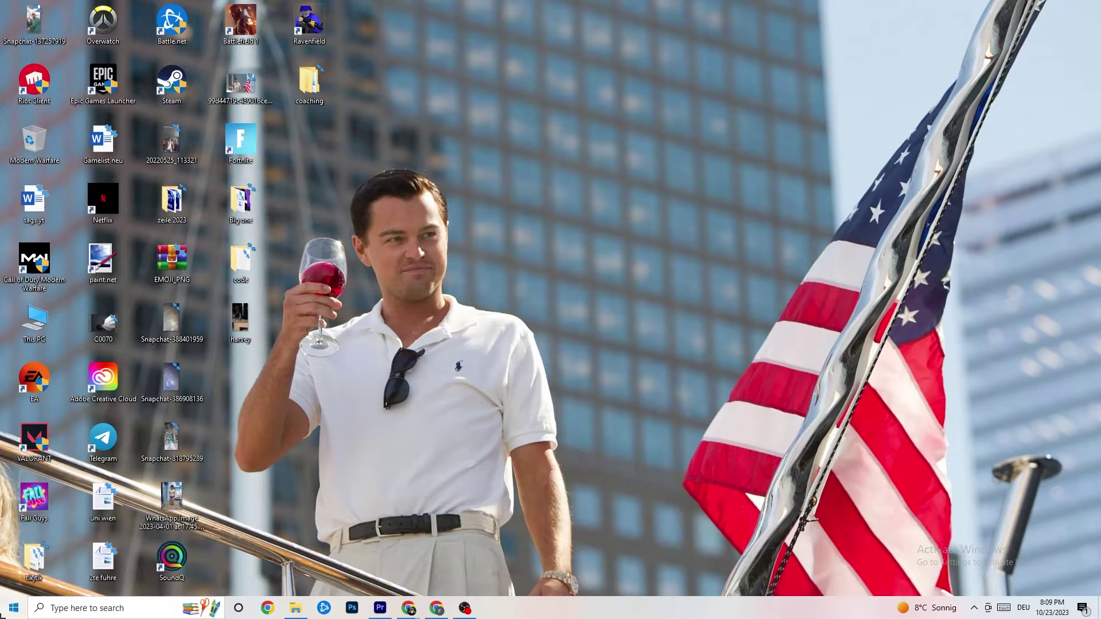
- Open the display section of the Windows system settings
left_click(13, 608)
left_click(15, 555)
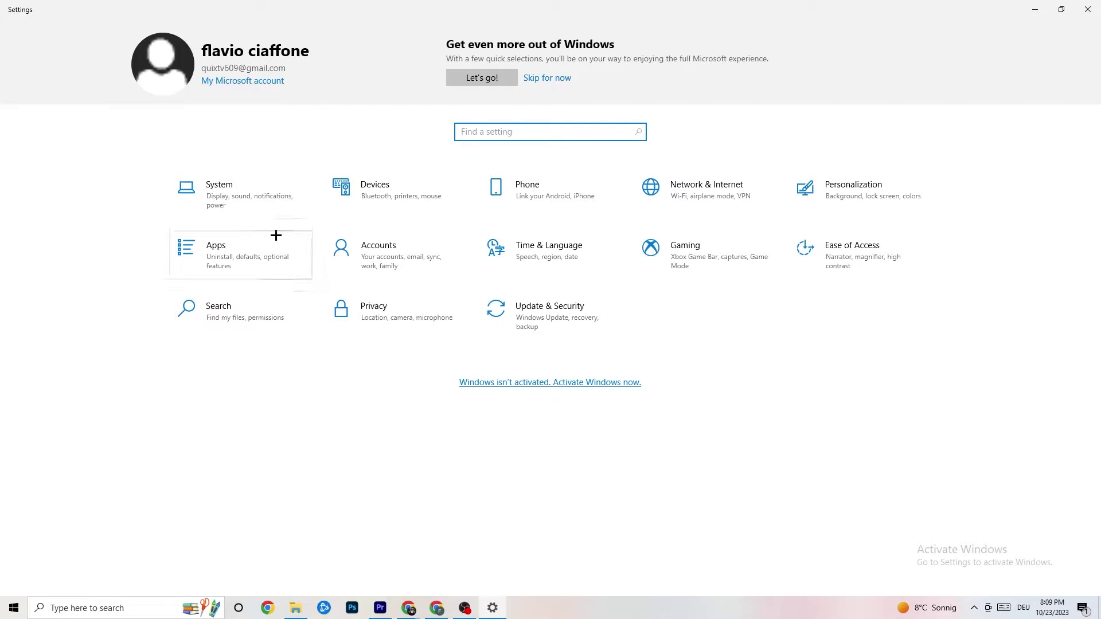
left_click(259, 198)
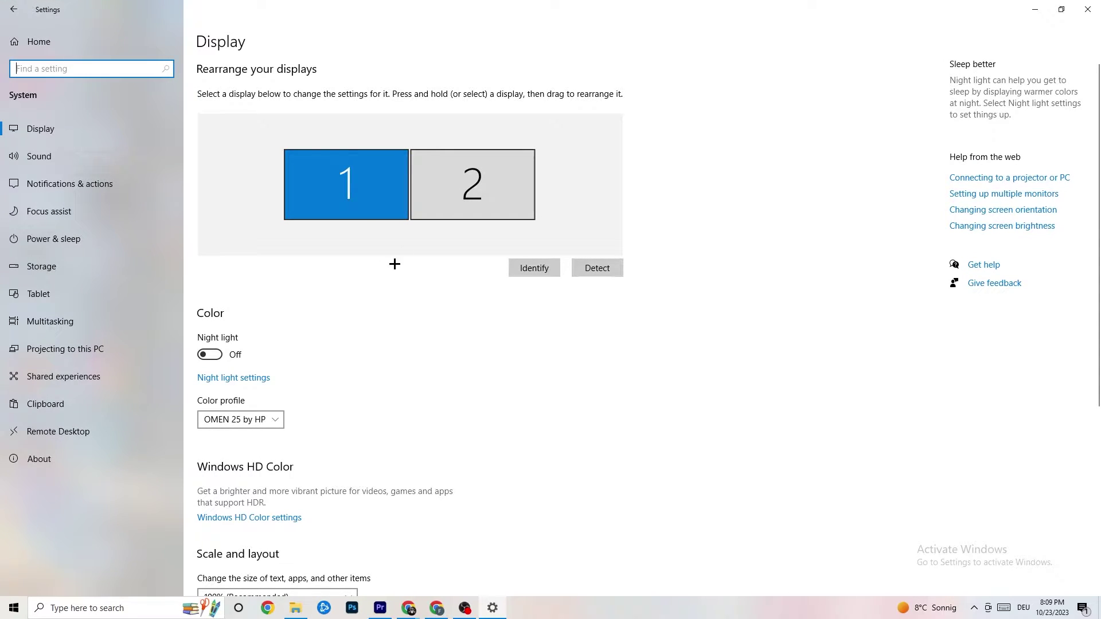
- Check the scale and resolution options of display 1, keeping 100% (Recommended) and 1920 × 1080 (Recommended)
scroll(619, 220, "down", 2)
scroll(440, 250, "down", 4)
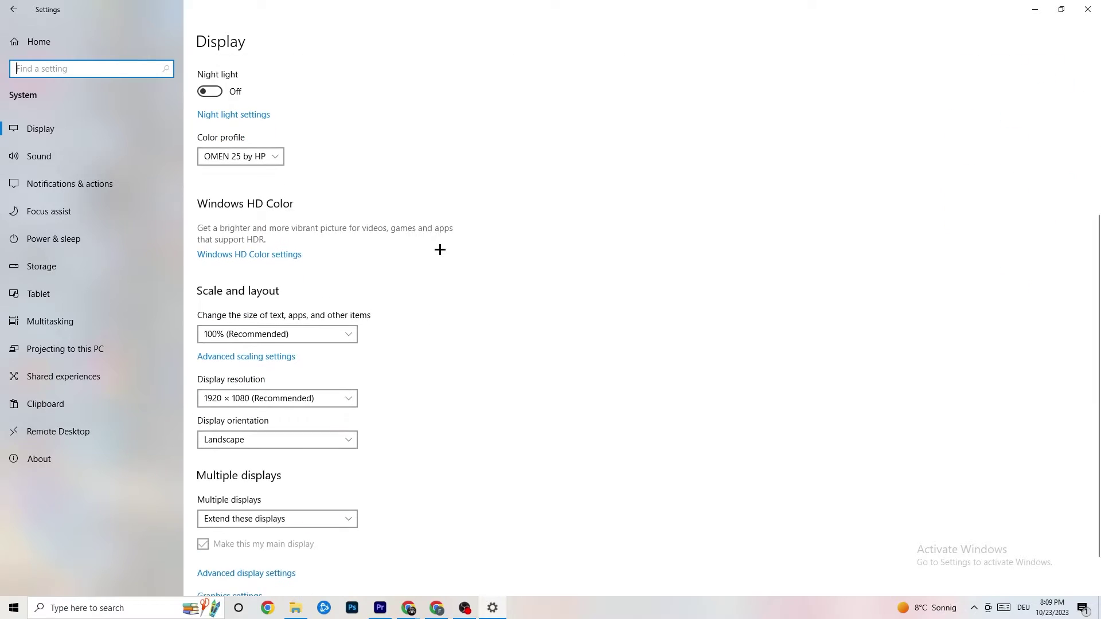
left_click(348, 335)
left_click(294, 331)
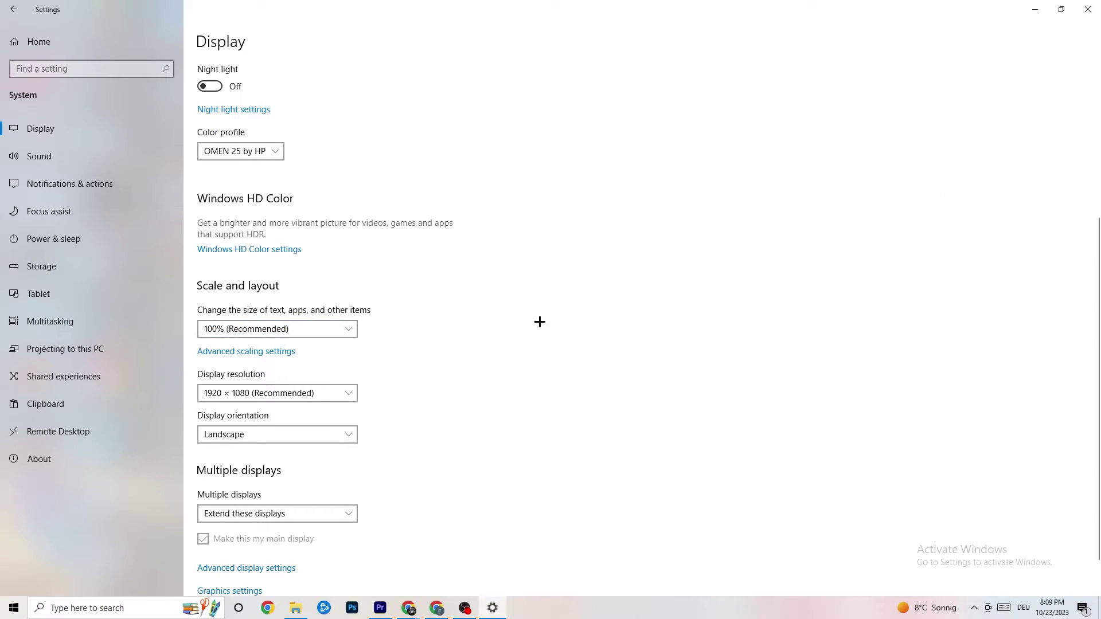
left_click(334, 395)
left_click(395, 373)
scroll(472, 322, "down", 1)
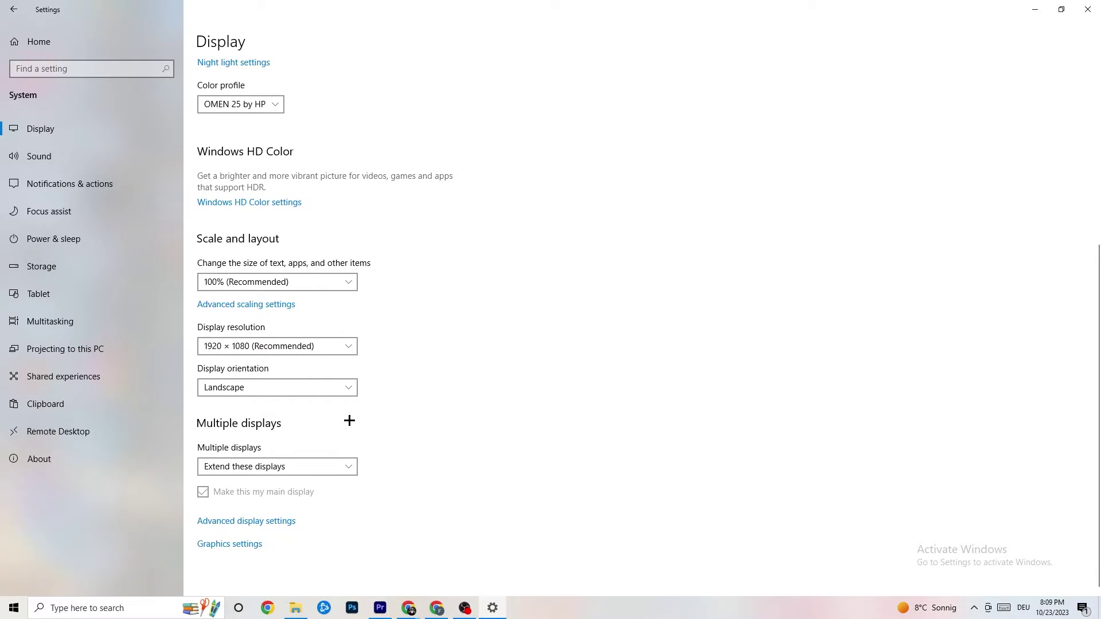
- Review the available power plans through the additional power settings and close Power Options
left_click(121, 238)
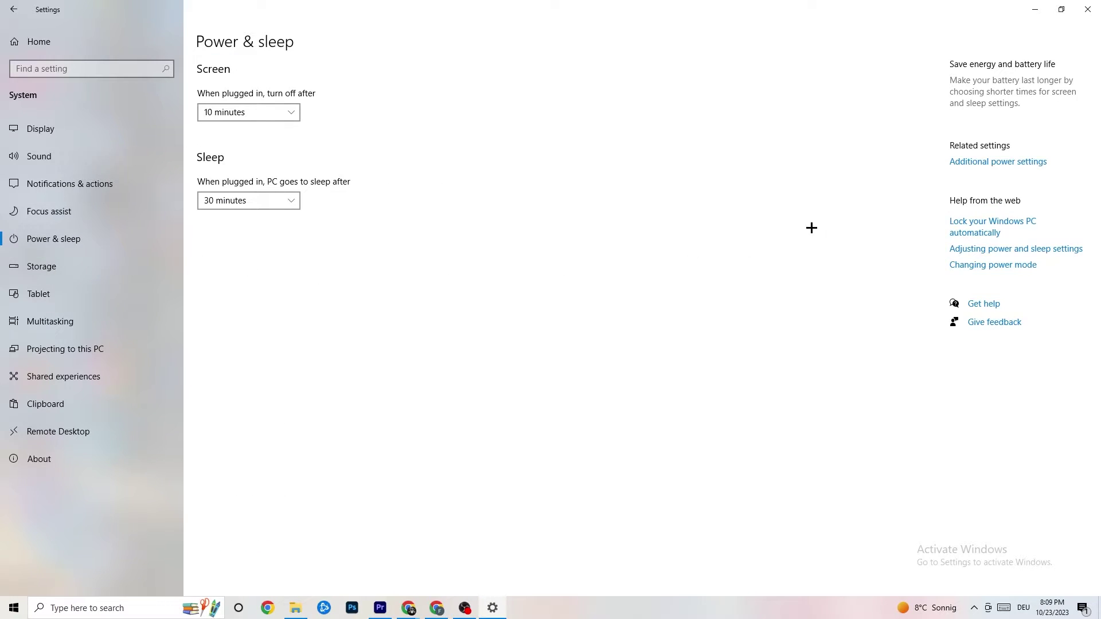
left_click(987, 163)
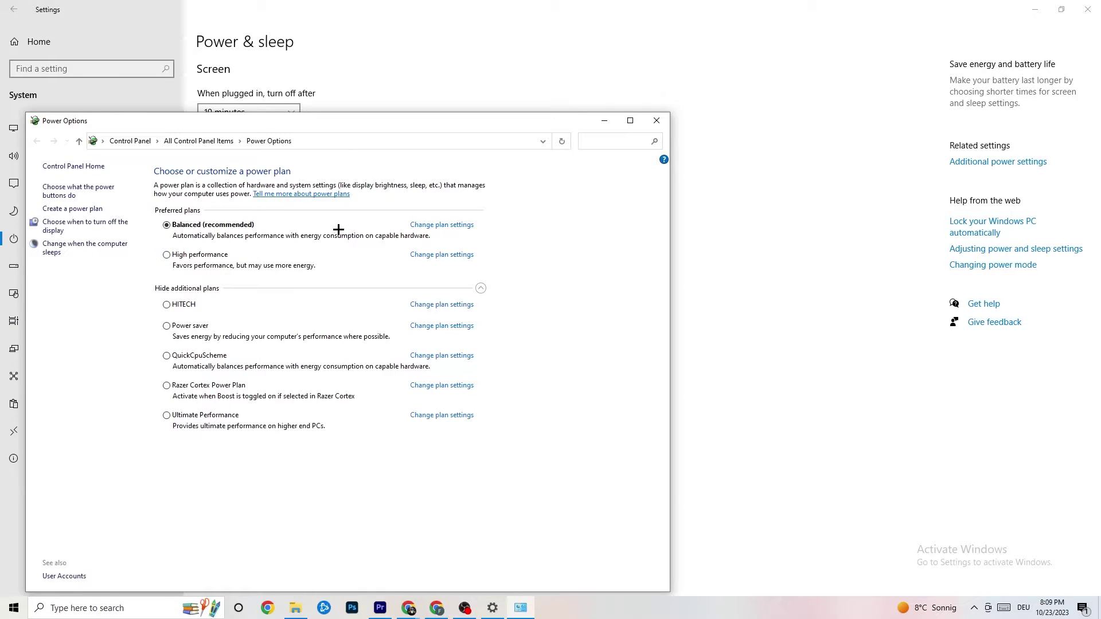
left_click(657, 121)
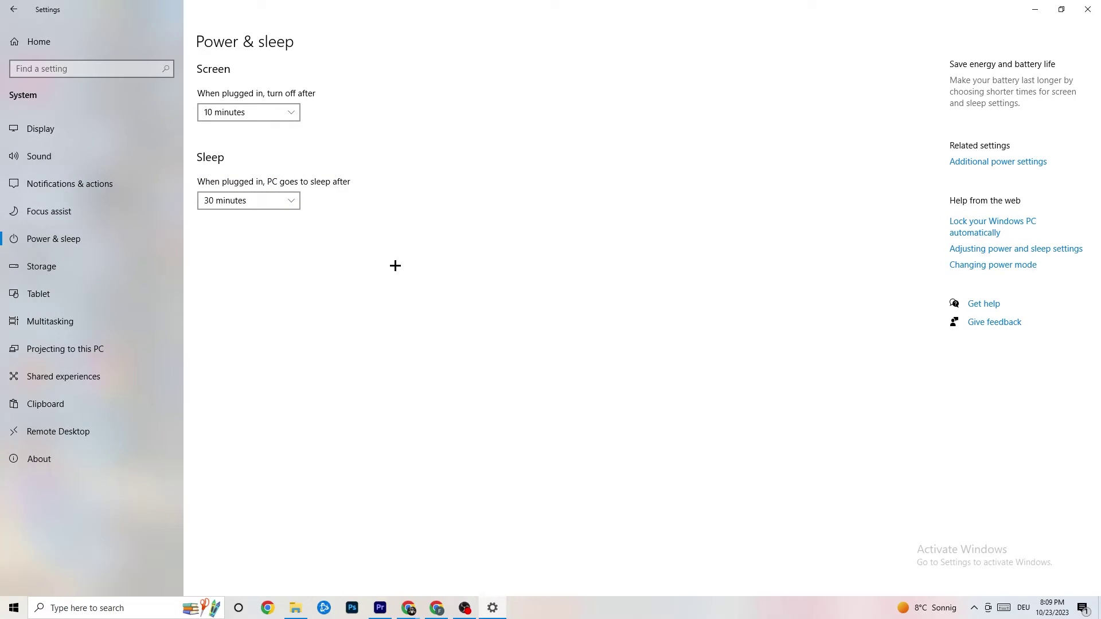
- Open the Storage Sense configuration and check how often it can be set to run
left_click(83, 272)
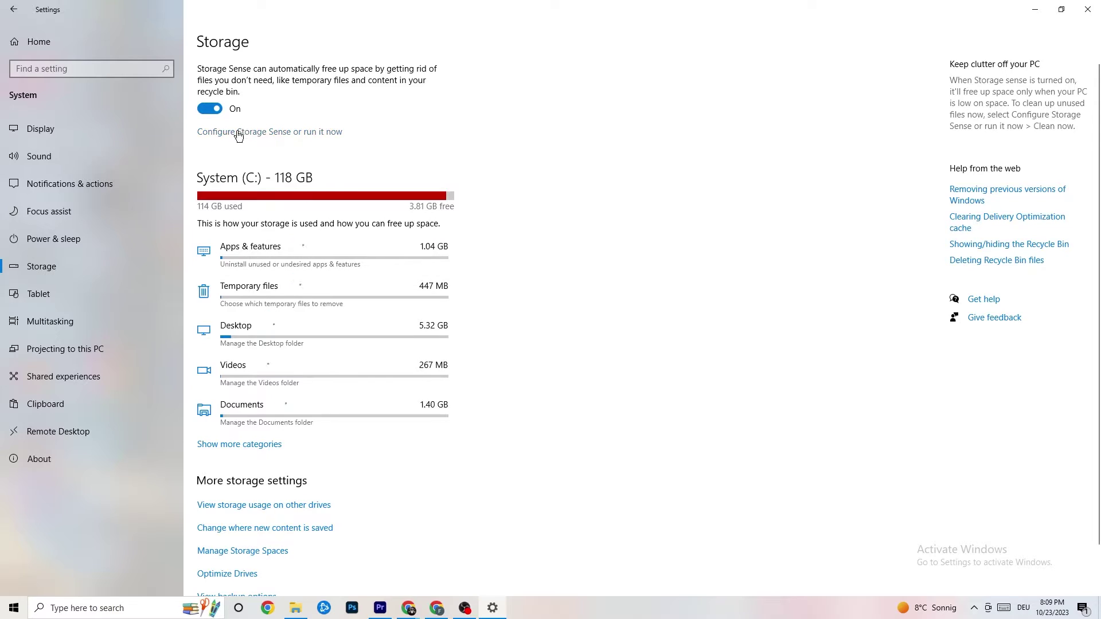
left_click(312, 134)
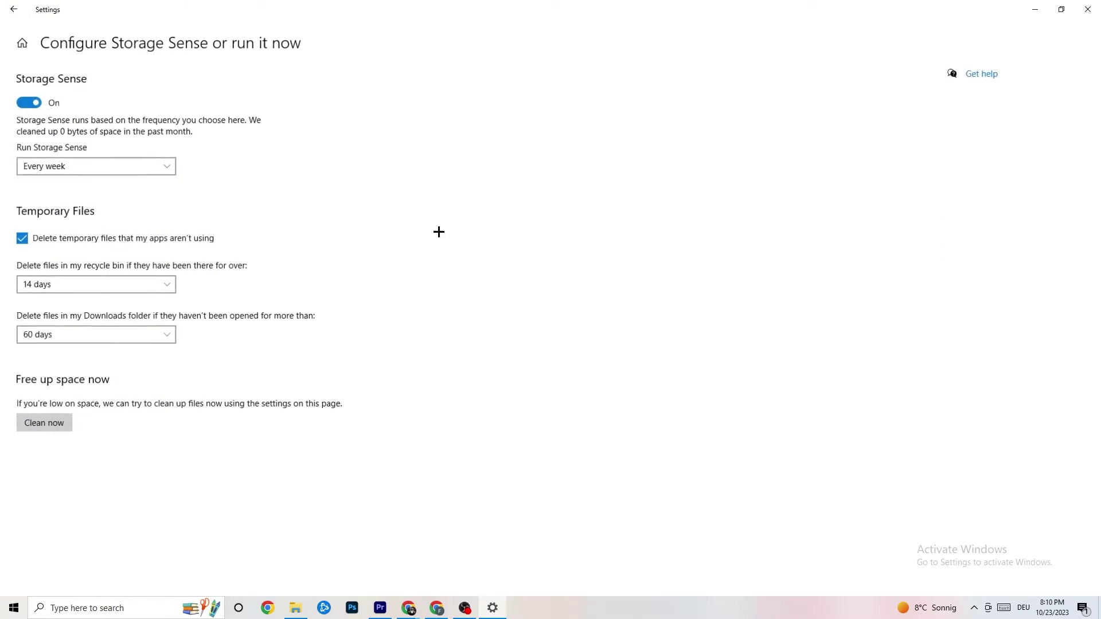
left_click(144, 166)
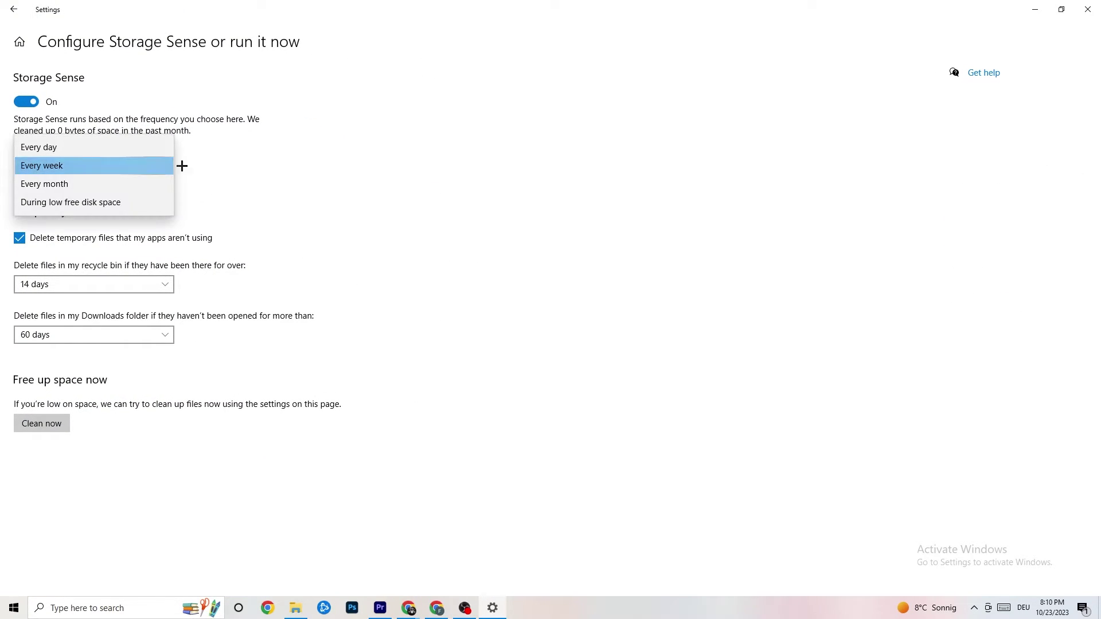
left_click(342, 165)
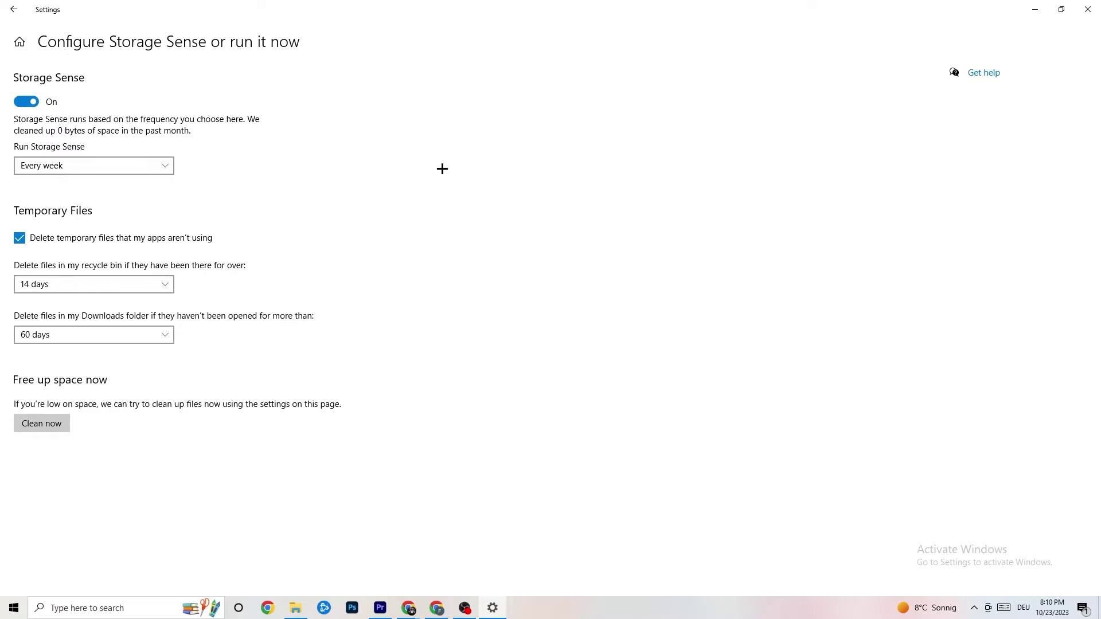
- Review the Xbox Game Bar, Captures and Game Mode pages of the Windows gaming settings
left_click(18, 12)
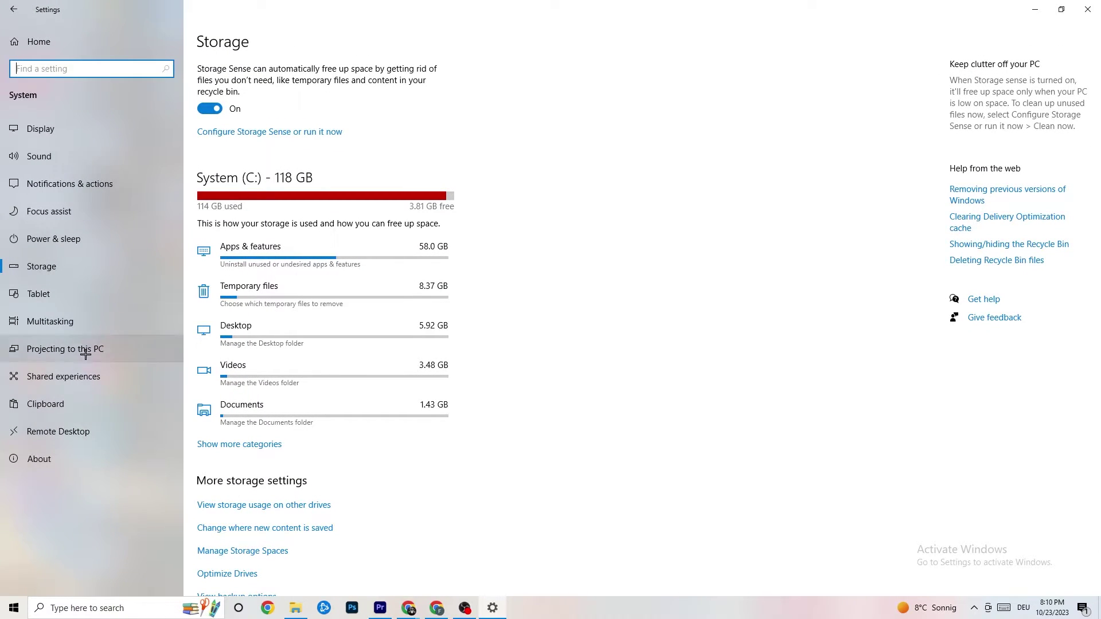
left_click(3, 5)
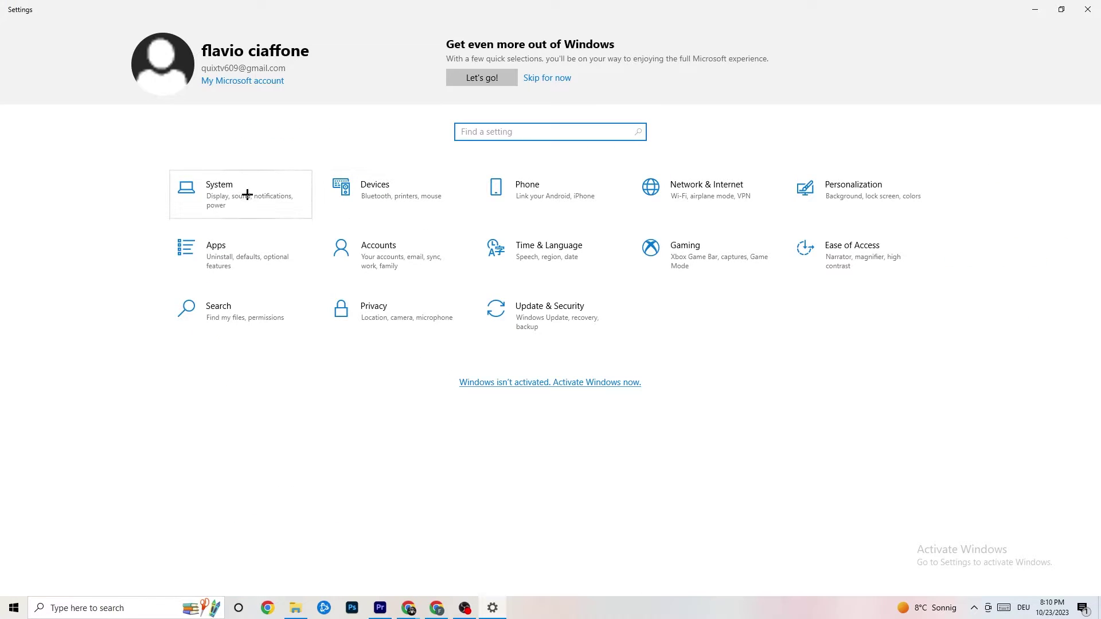
left_click(719, 270)
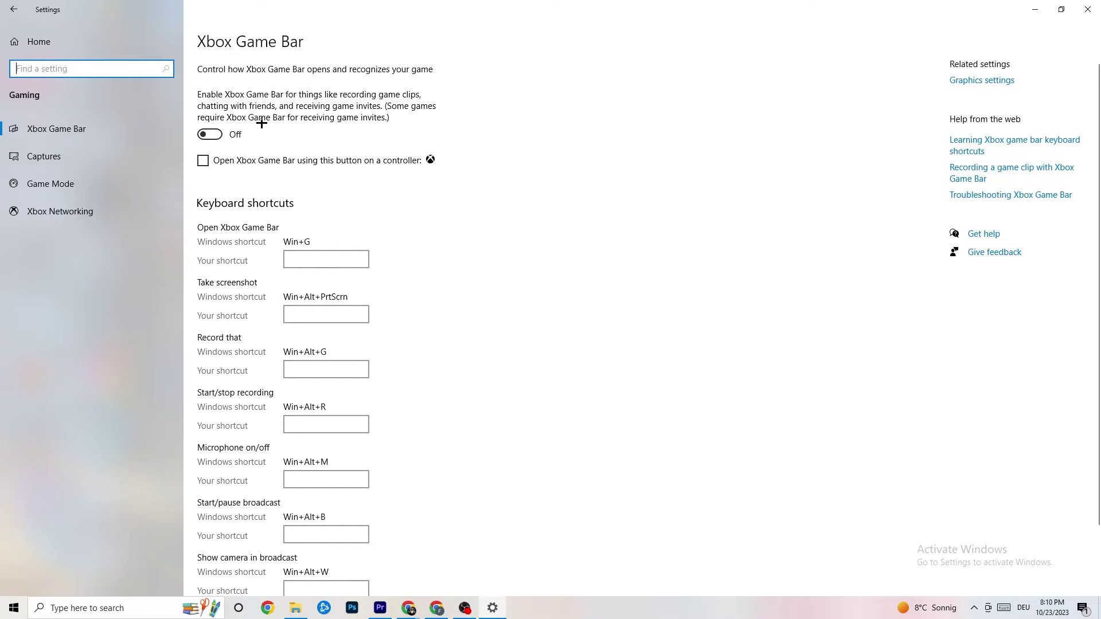
left_click(107, 155)
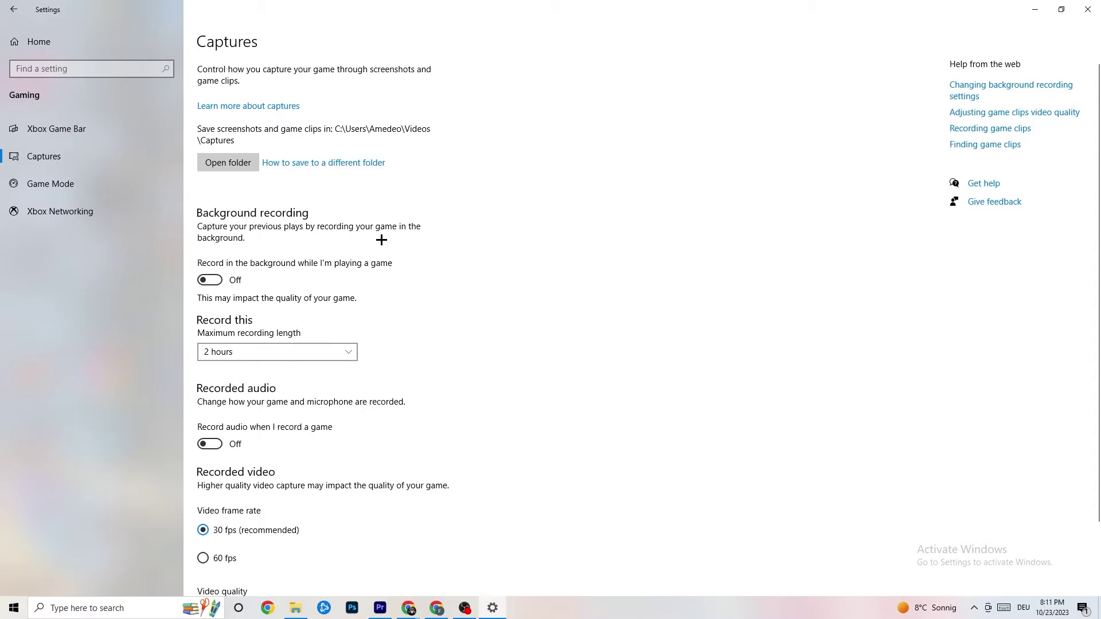
scroll(381, 244, "down", 2)
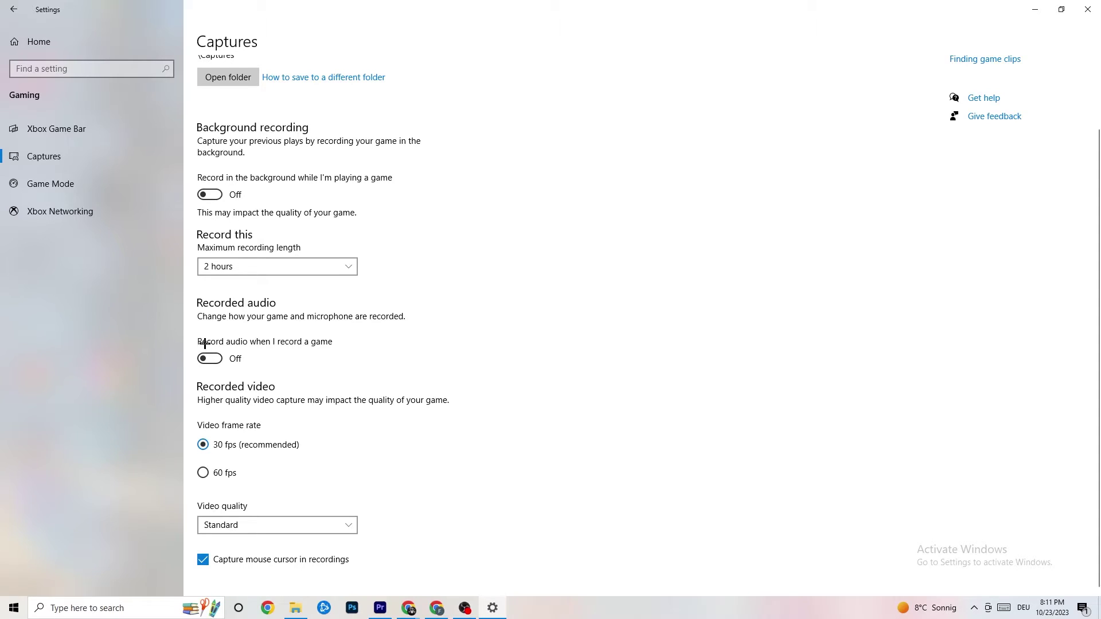
left_click(76, 186)
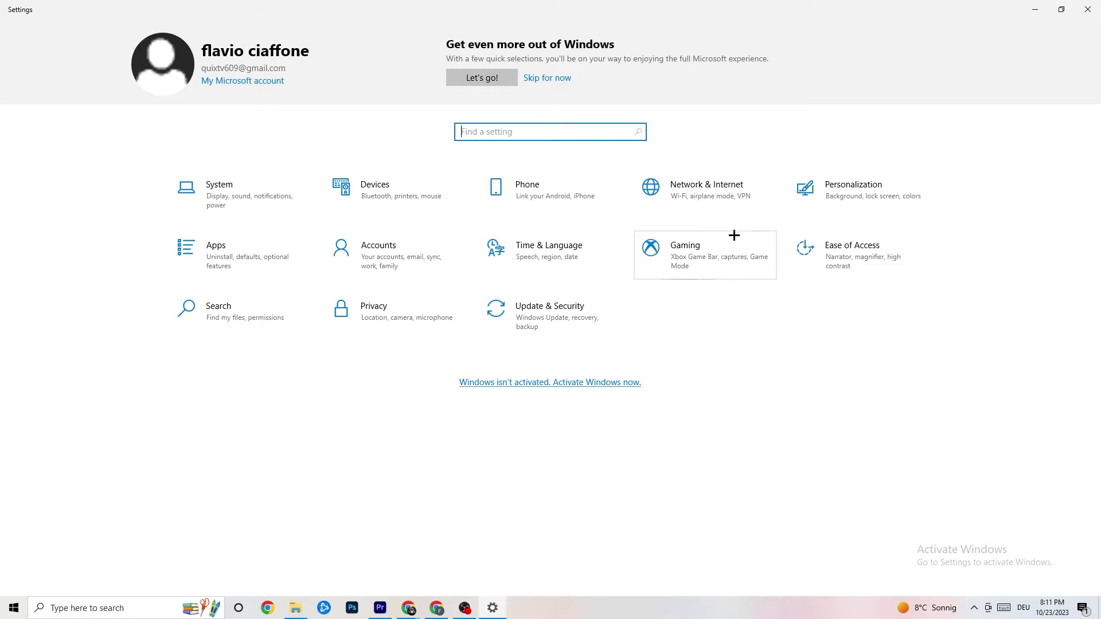
- Check the Windows Update and Troubleshoot pages under Update & Security and close Settings
left_click(559, 311)
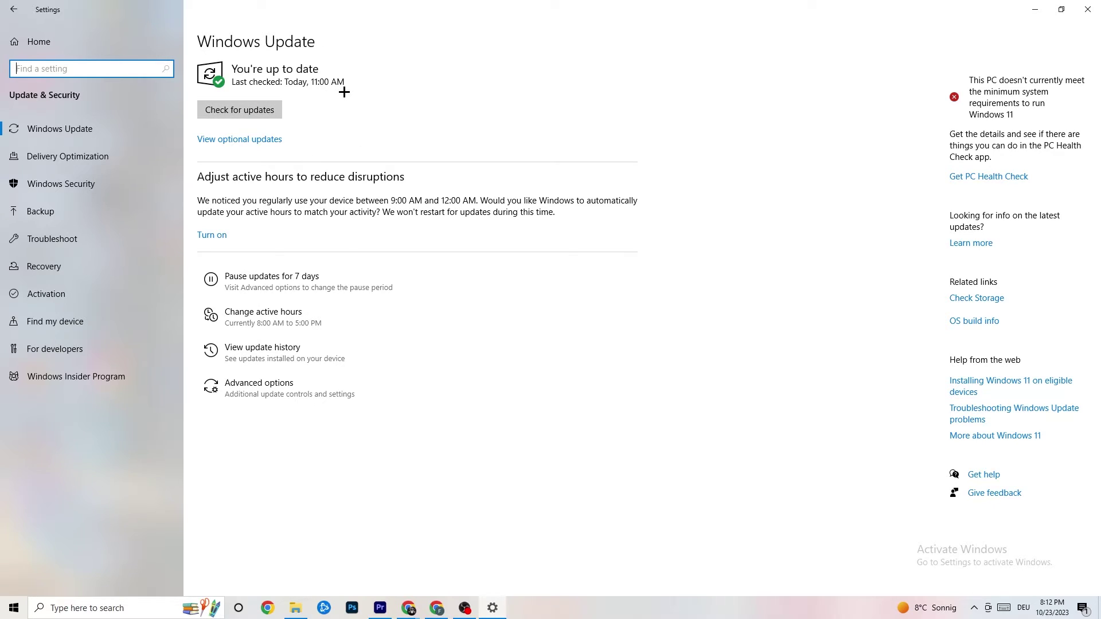
left_click(135, 128)
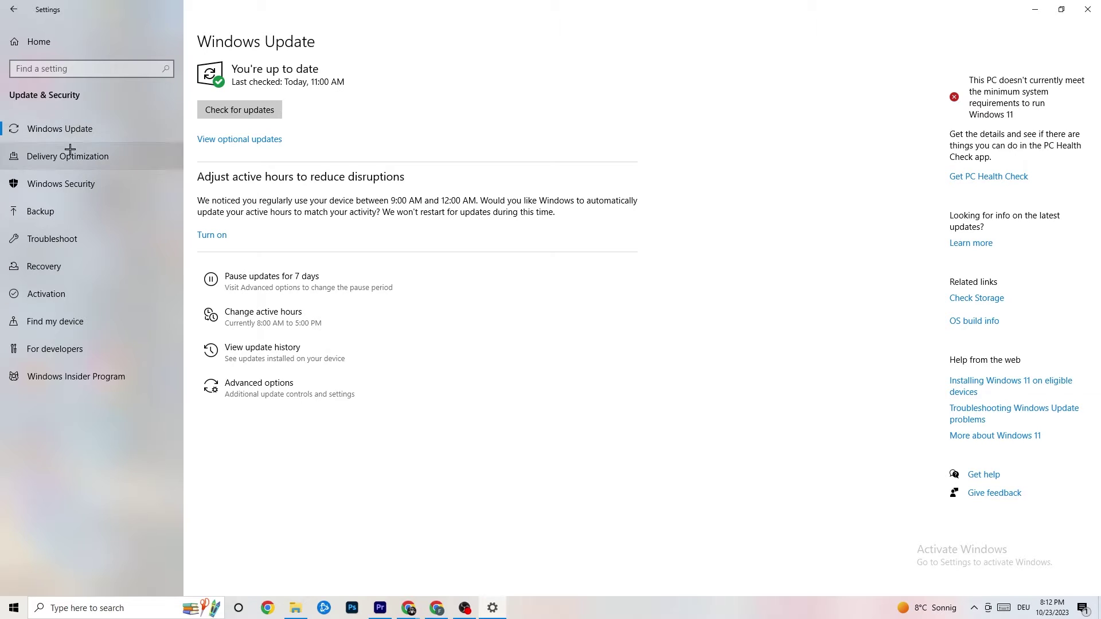
left_click(60, 232)
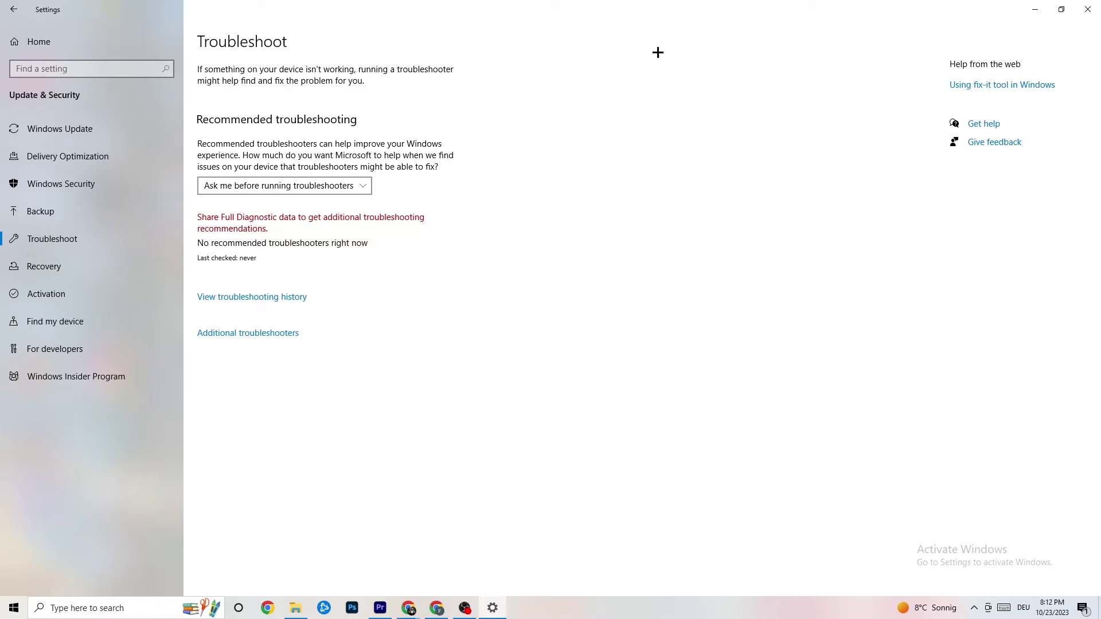
left_click(1091, 4)
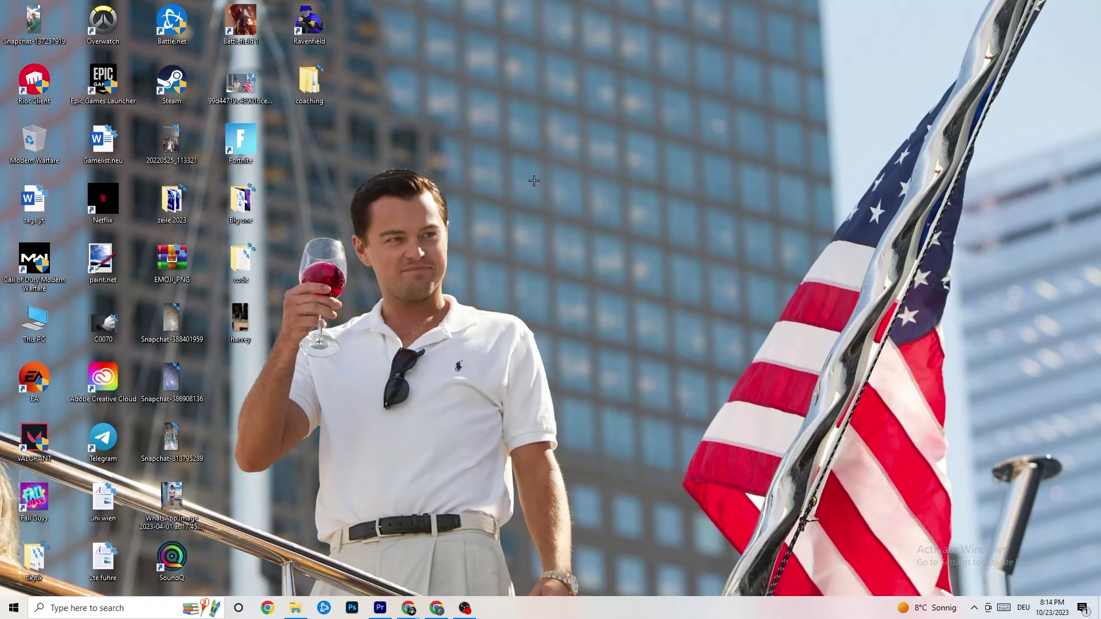
- Open the NVIDIA Control Panel from the desktop and examine the options for adjusting image settings with preview
right_click(493, 148)
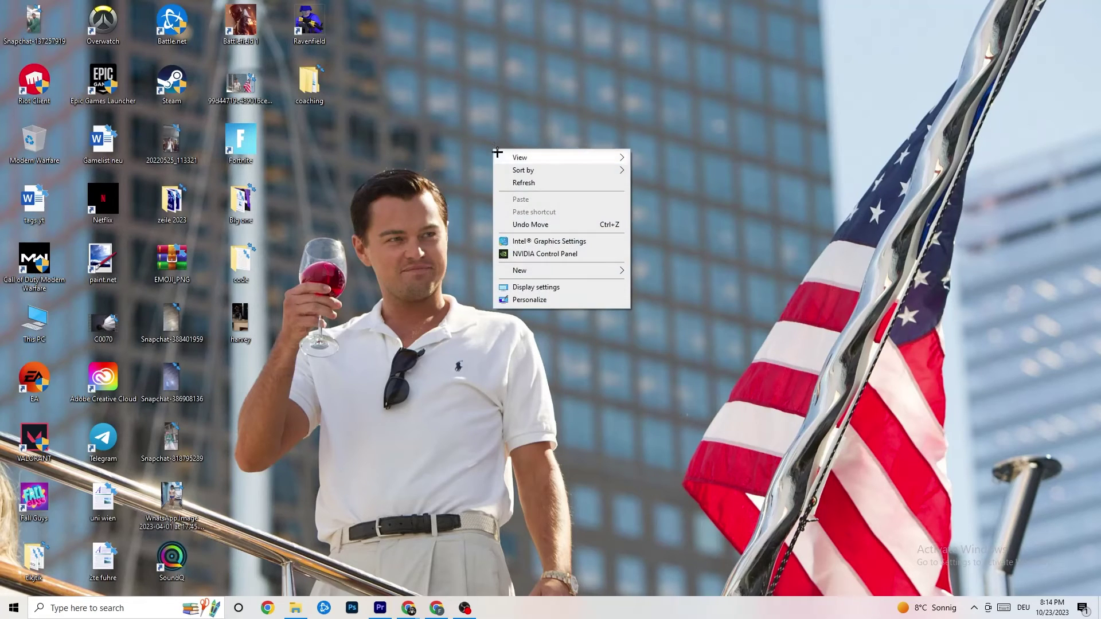
left_click(532, 255)
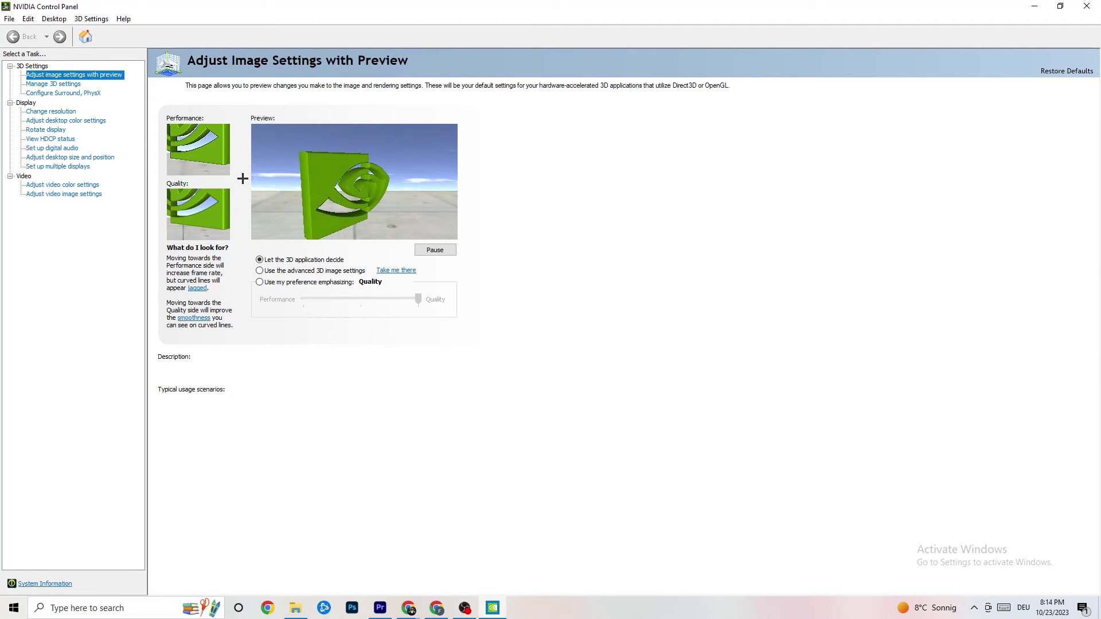
mouse_move(320, 276)
mouse_move(349, 297)
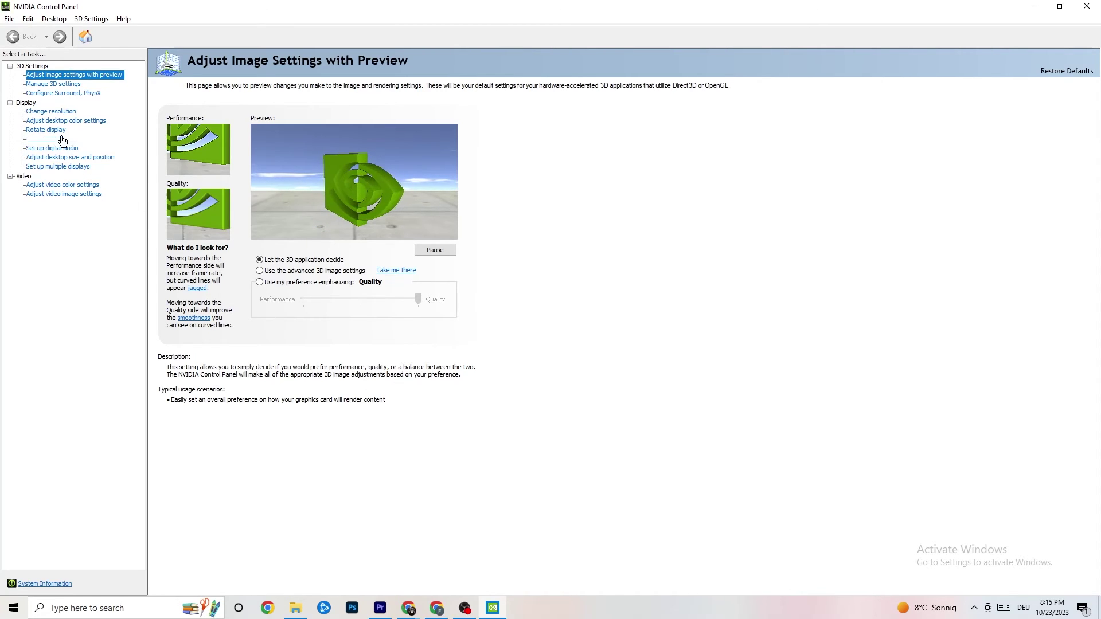
- Check the NVIDIA display resolution options, keeping 1080p, 1920 × 1080 (native) selected, and close the control panel
left_click(47, 112)
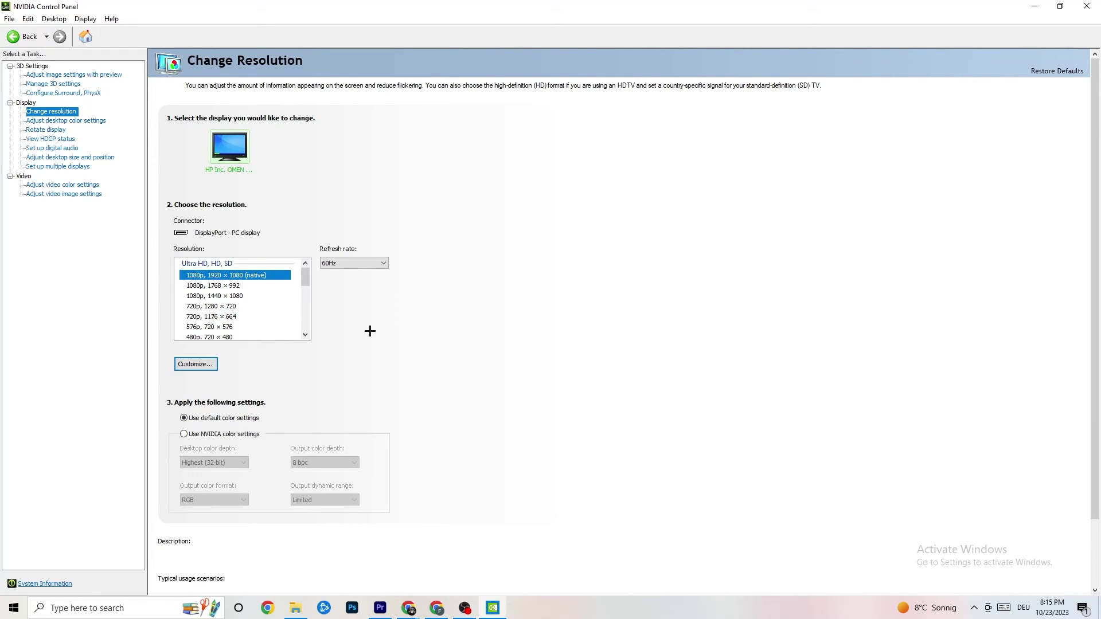
left_click(236, 277)
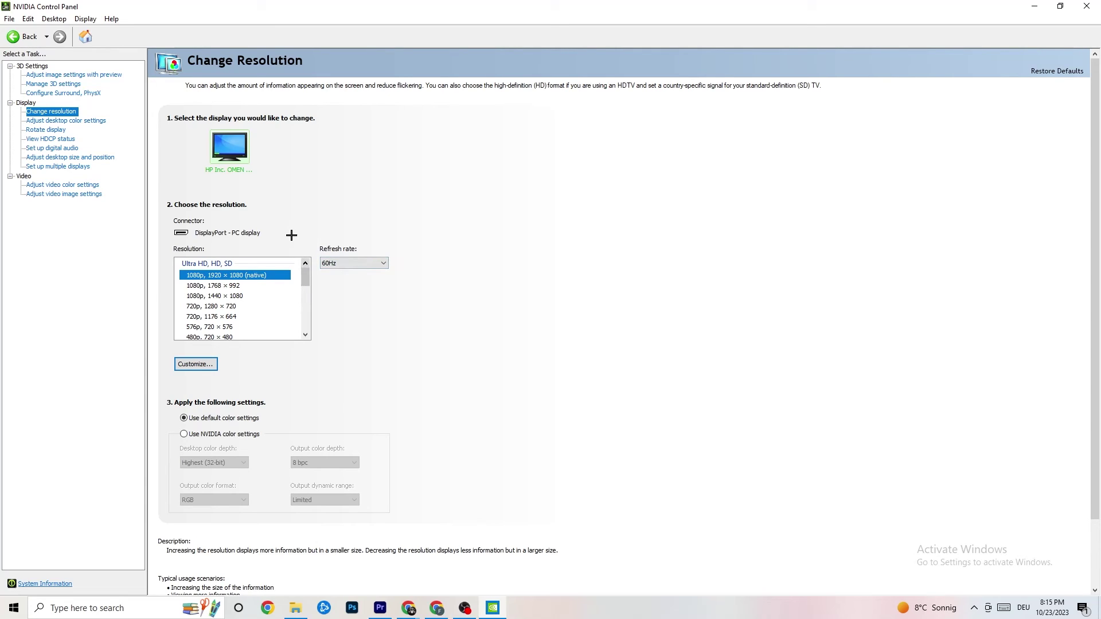
mouse_move(305, 277)
left_mouse_down()
mouse_move(305, 286)
mouse_move(306, 277)
left_mouse_up()
key("alt+F4")
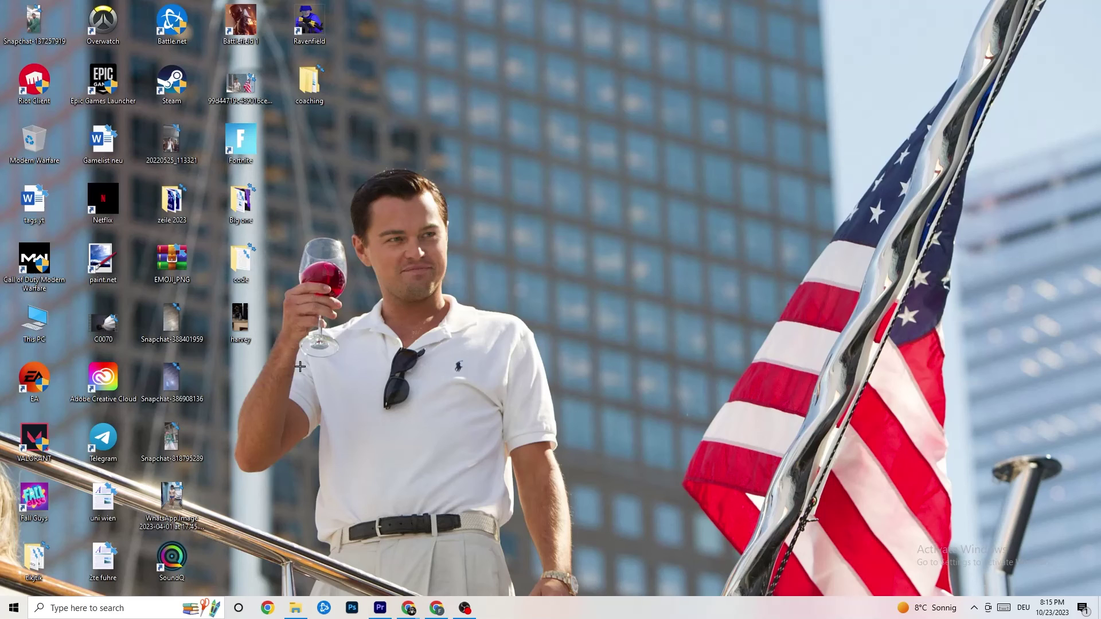
- Show the PC's Sleep, Shut down and Restart choices and dismiss them without choosing one
left_click(14, 607)
mouse_move(17, 581)
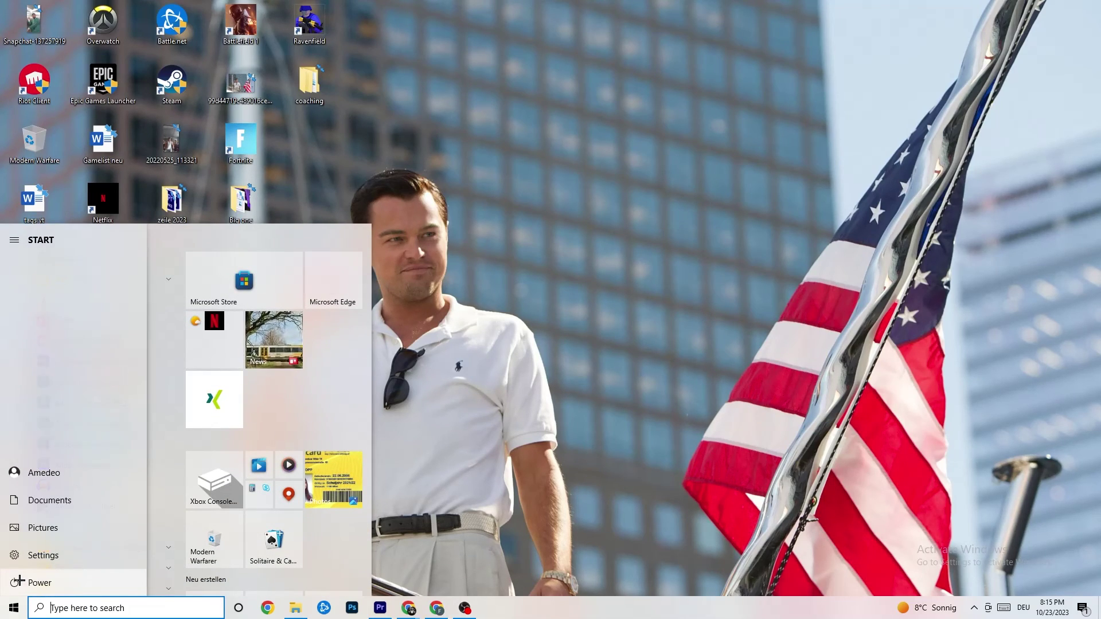
left_click(48, 582)
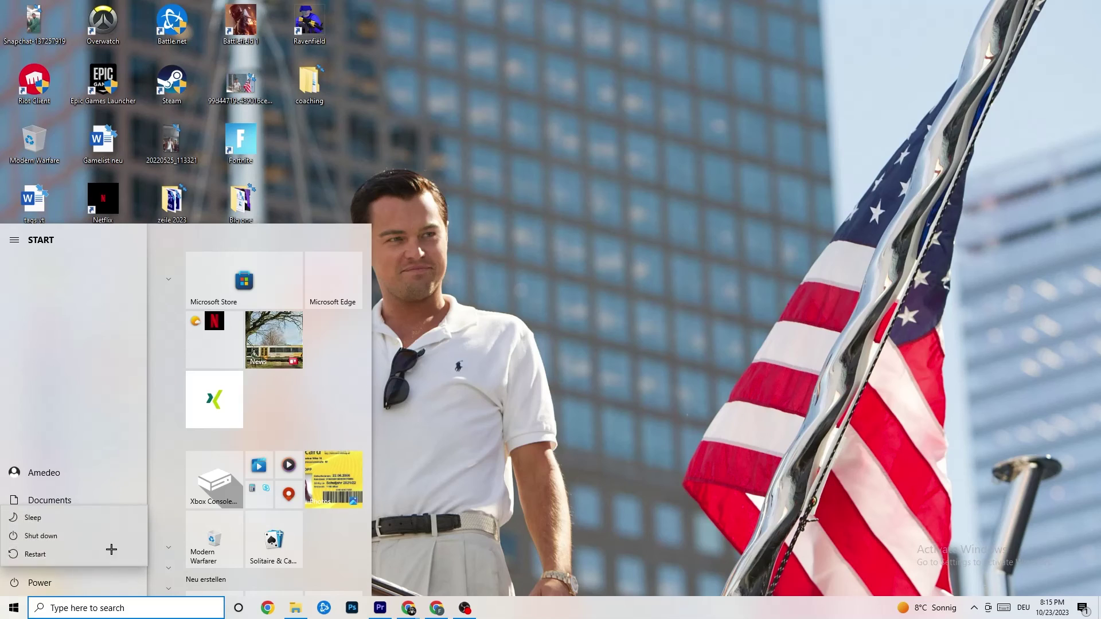
key("Escape")
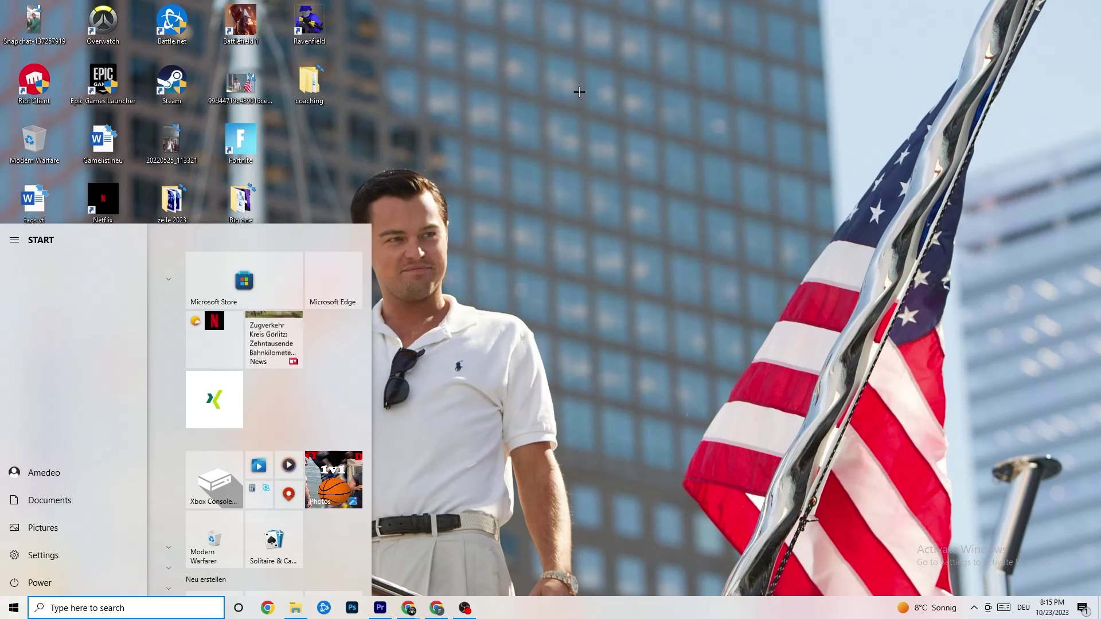
key("Escape")
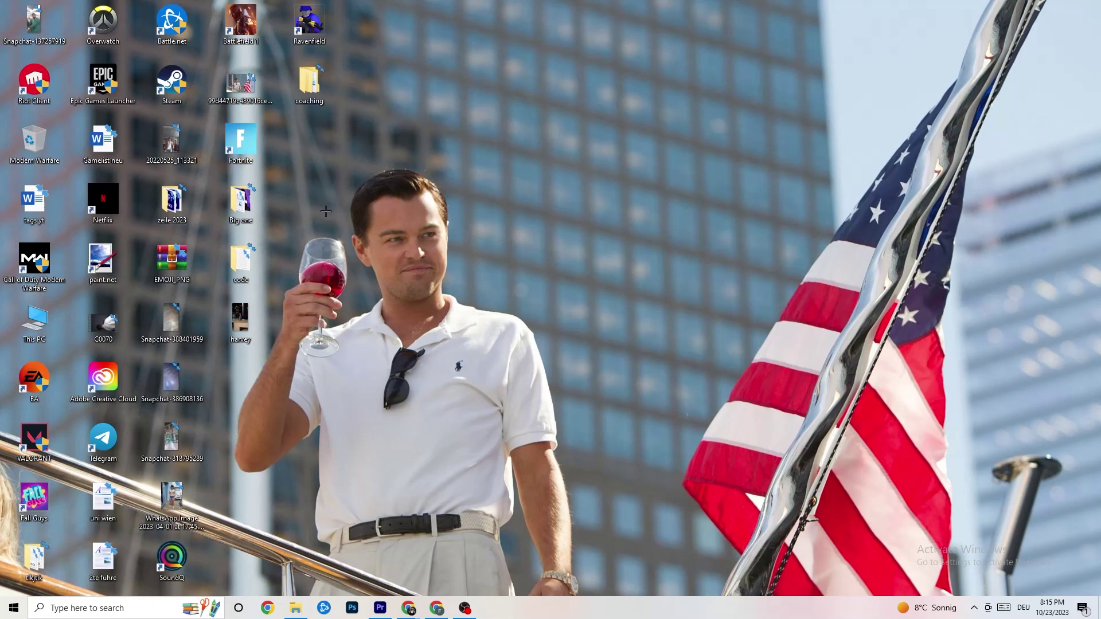